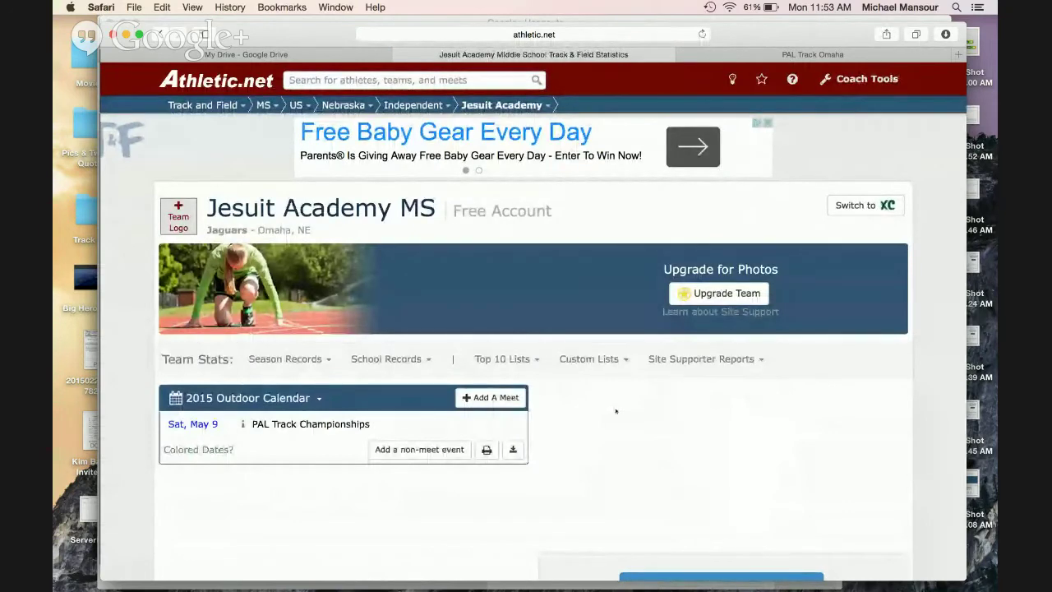
Step: Open the roster upload page from the team's Athletes section and review the two import methods and upload tips
scroll(615, 411, down, 4)
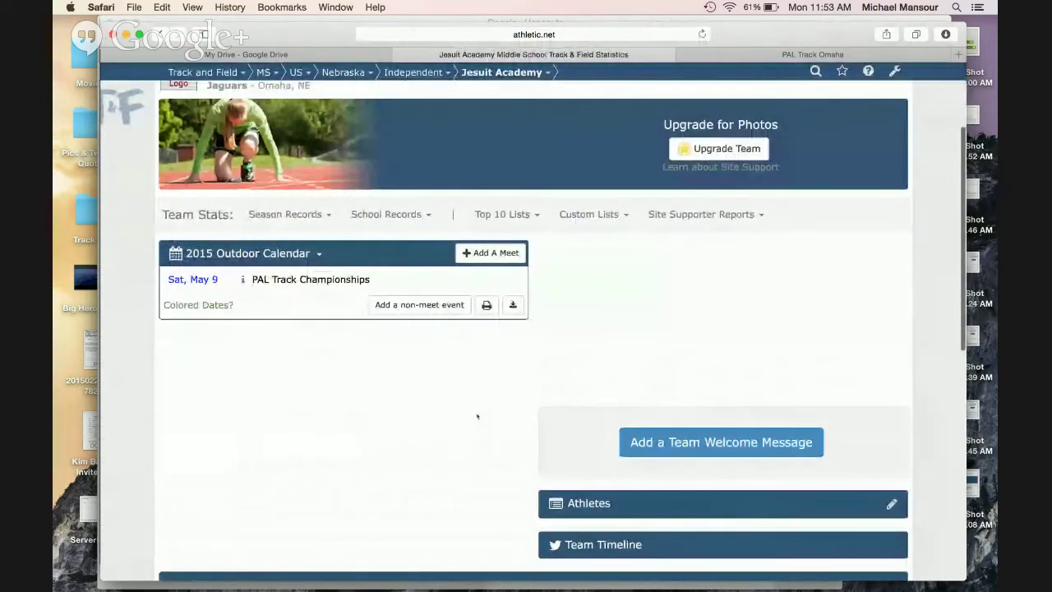
scroll(476, 415, down, 1)
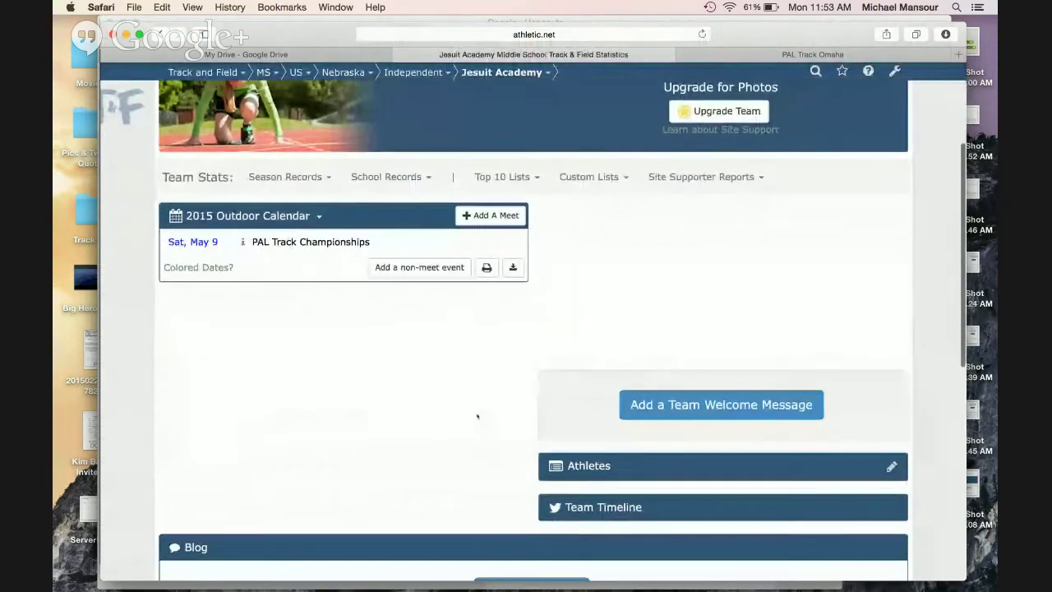
click(579, 465)
scroll(475, 430, down, 5)
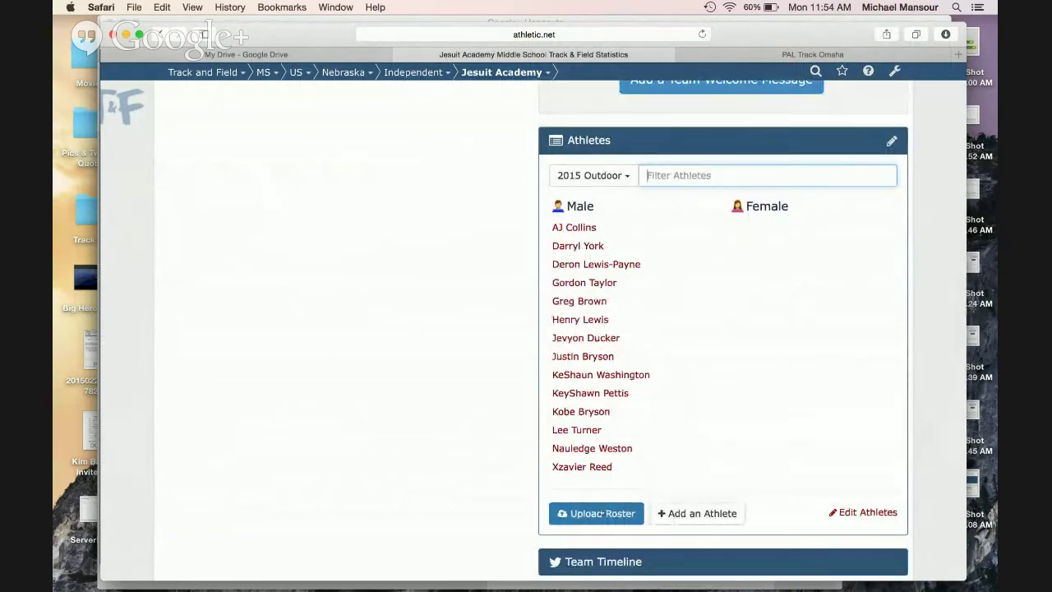
click(601, 513)
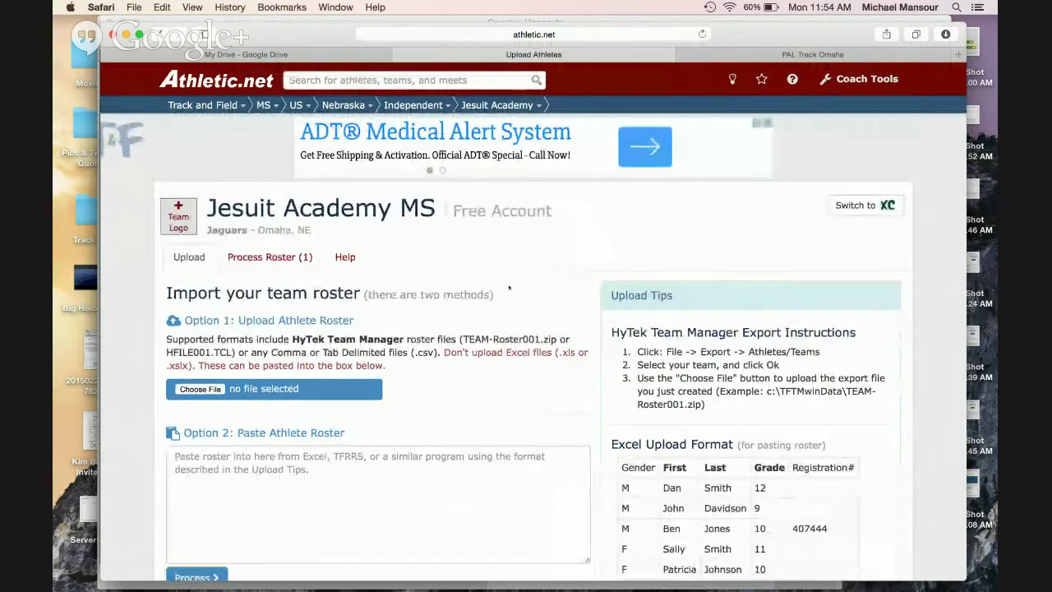
scroll(509, 287, down, 1)
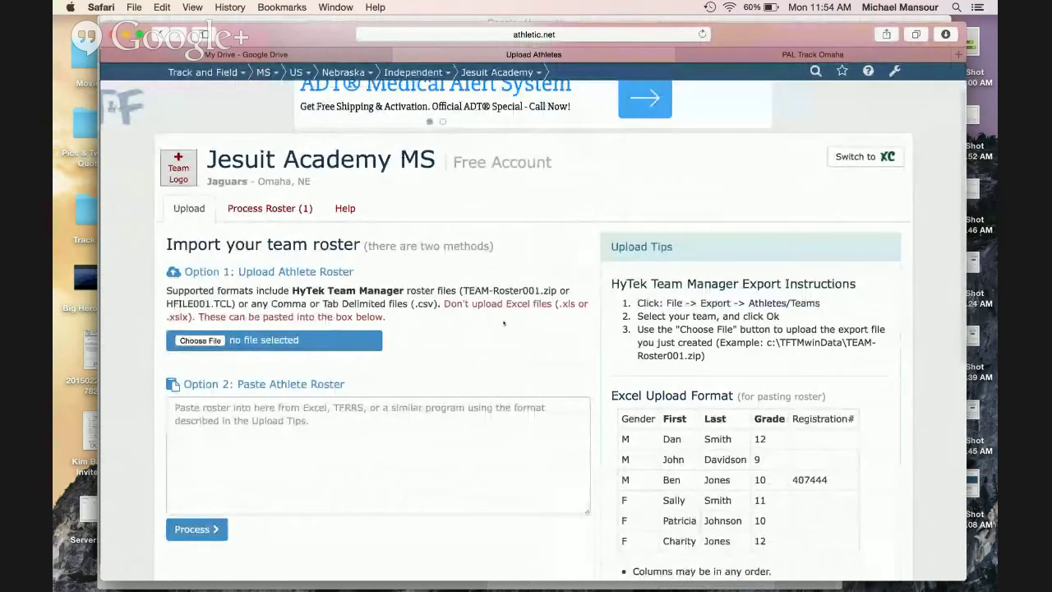
scroll(503, 323, up, 1)
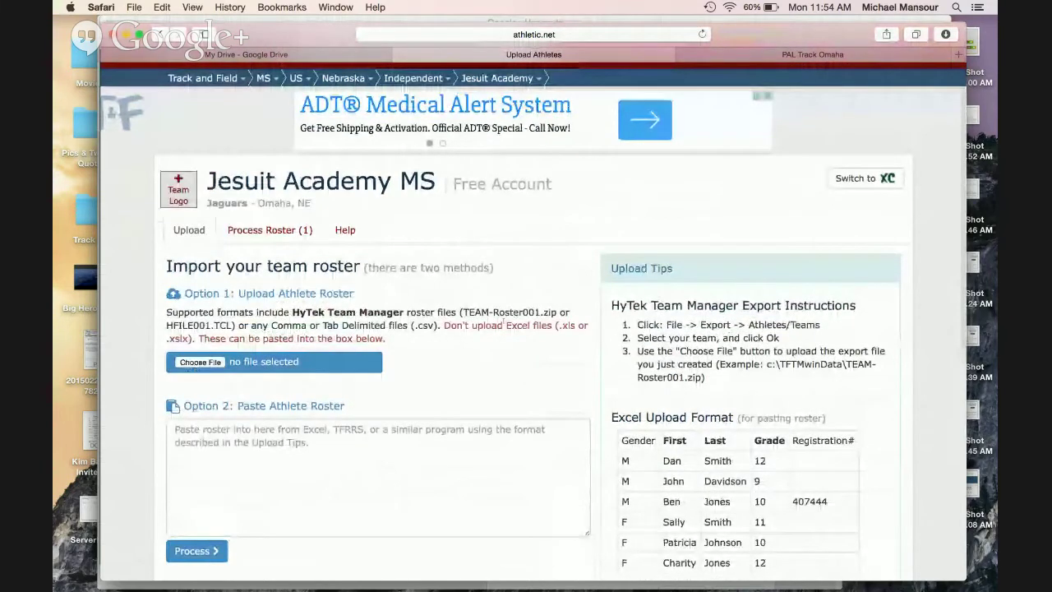
scroll(504, 323, down, 1)
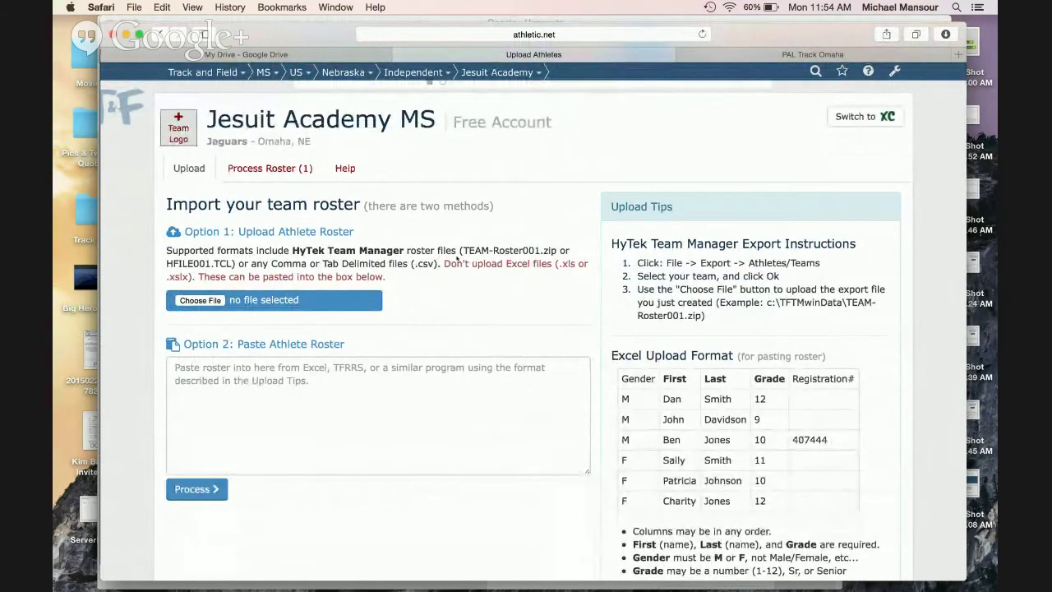
Step: Switch to Google Drive, create a new Google Sheets spreadsheet and name it "Roster Jesuit"
click(210, 55)
click(157, 164)
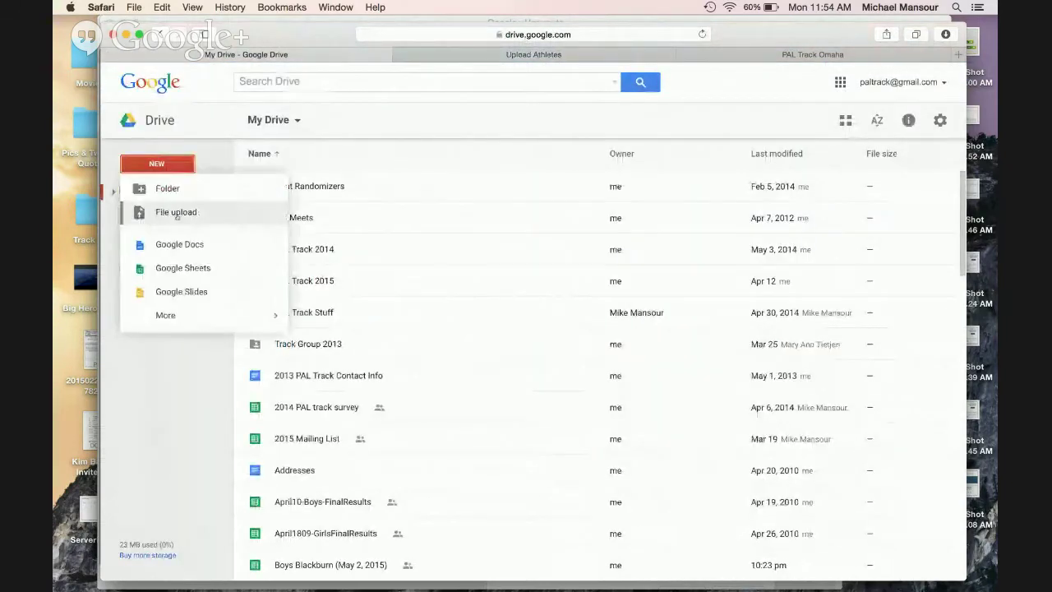
click(182, 268)
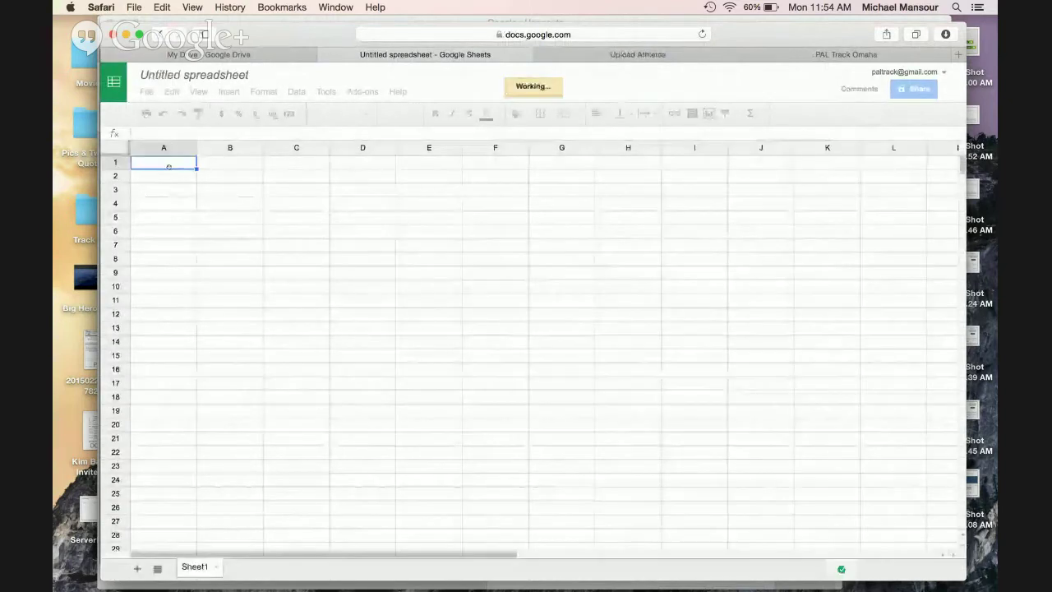
click(182, 74)
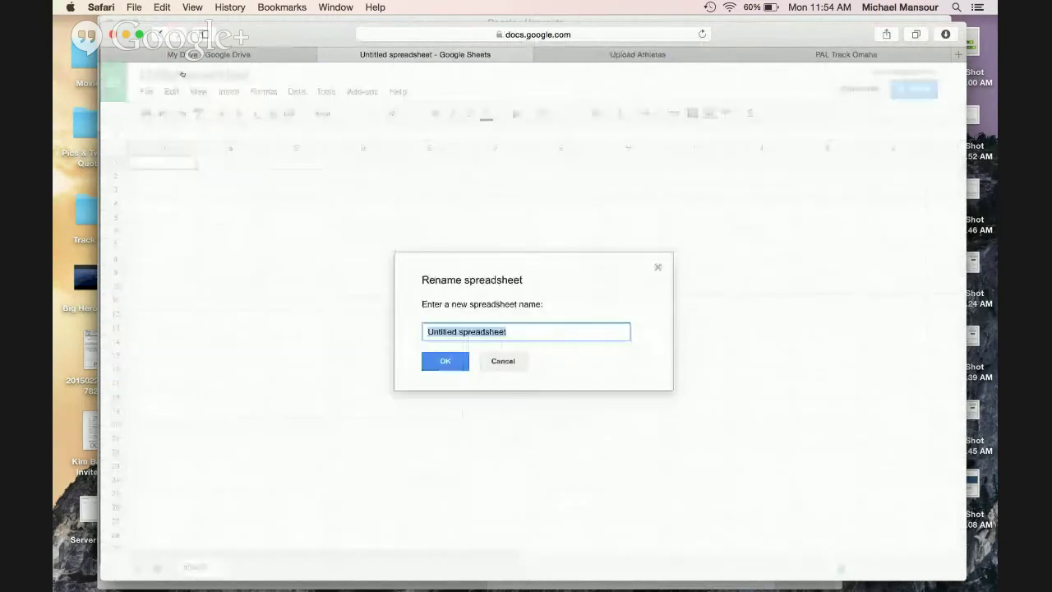
text(Roster )
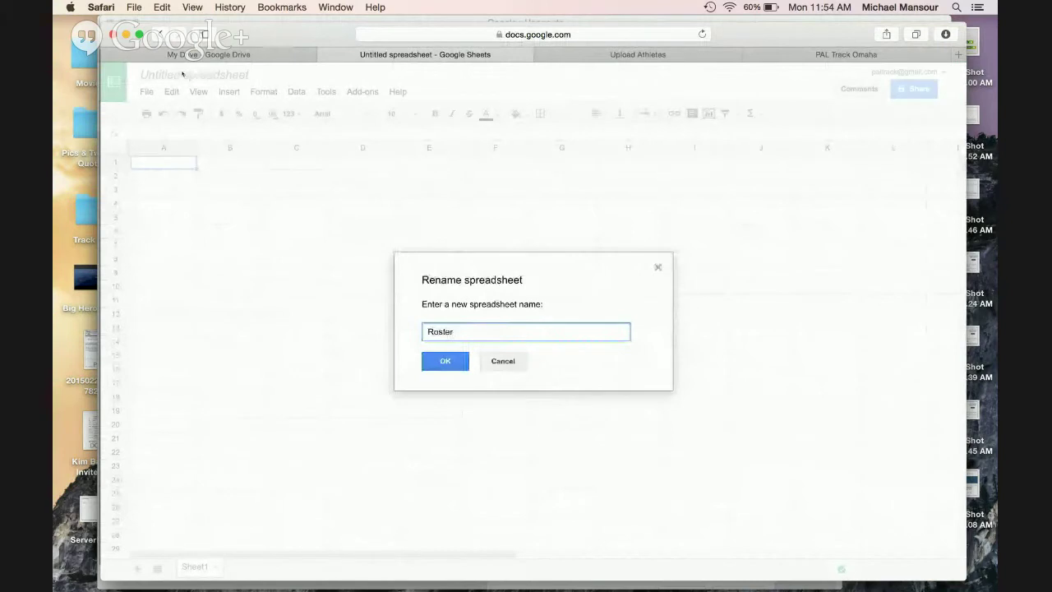
text(Jesuit)
click(445, 360)
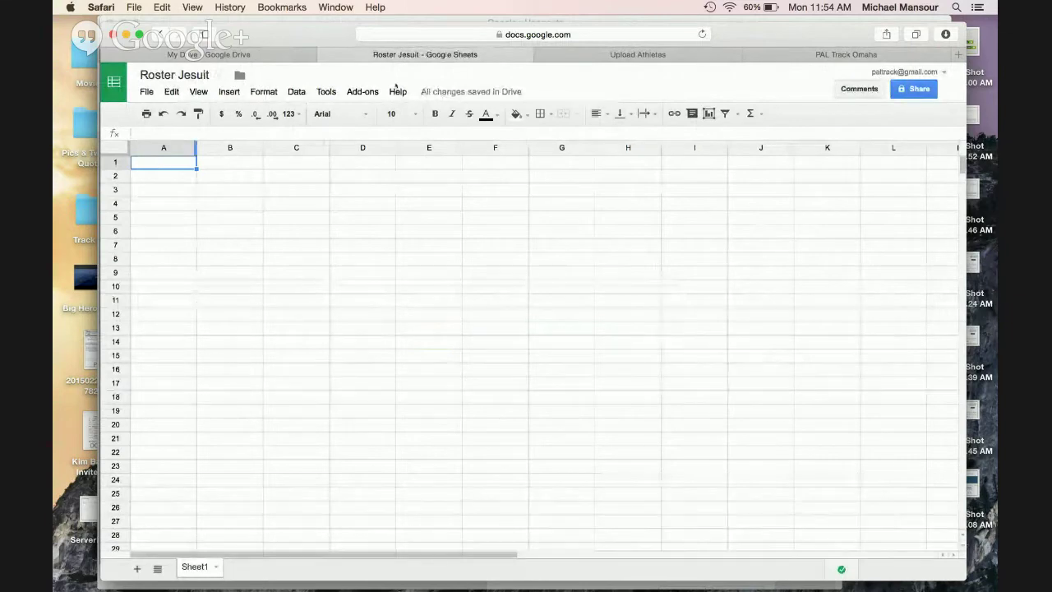
Step: Check the required roster format on the Athletic.net upload page and enter the headers Gender, First, Last and Grade in A1:D1 of the spreadsheet
click(617, 54)
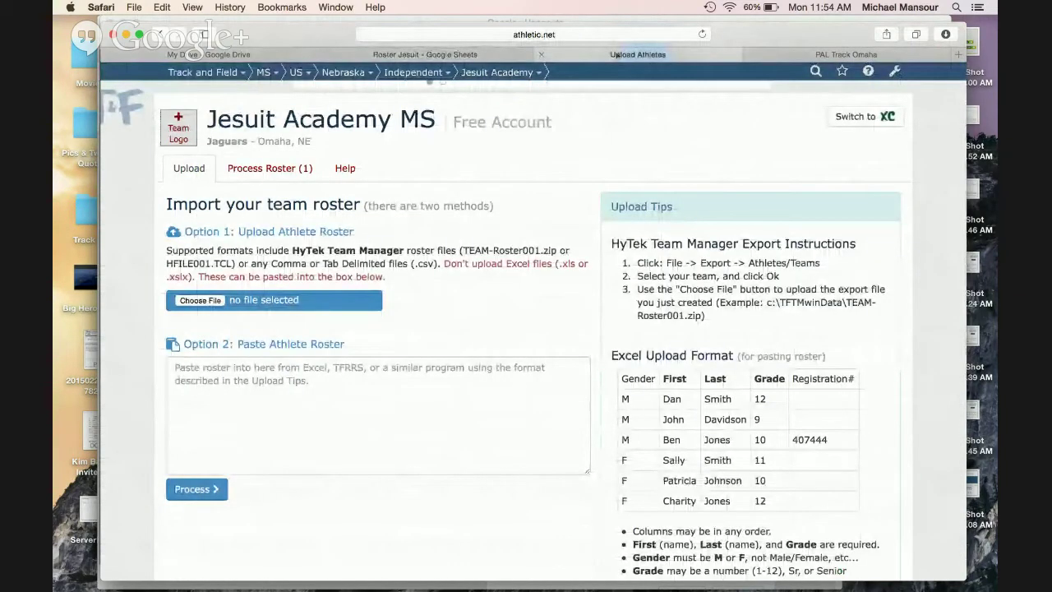
click(424, 54)
text(Gender)
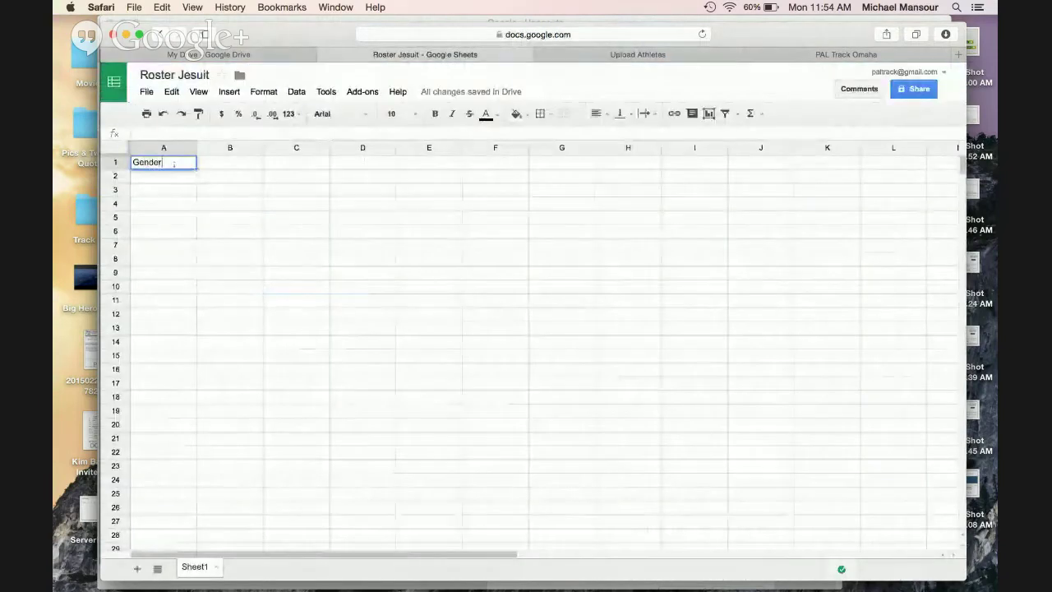
key(Tab)
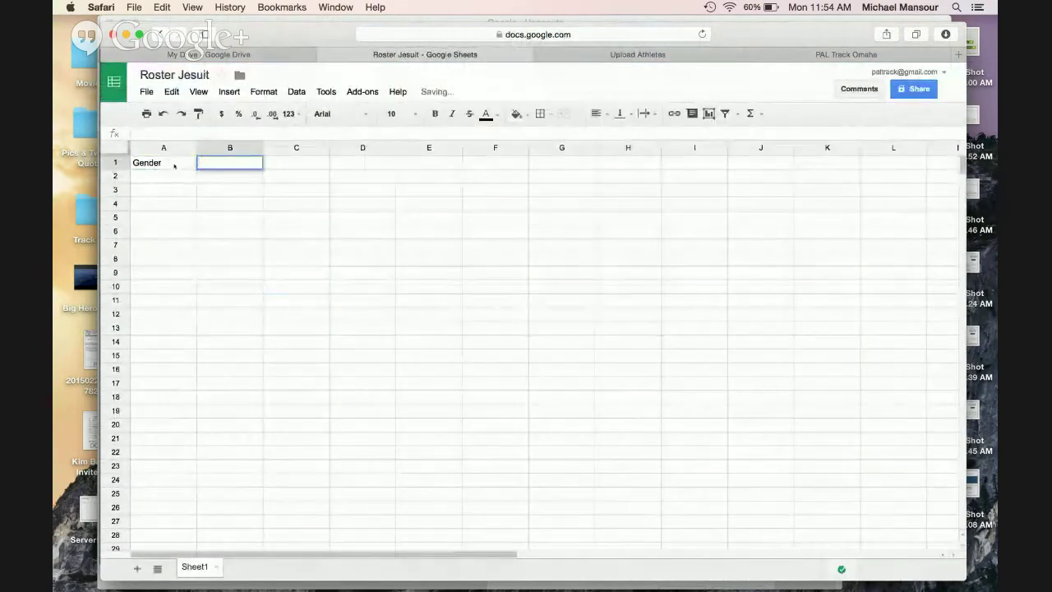
text(First)
key(Tab)
text(Last)
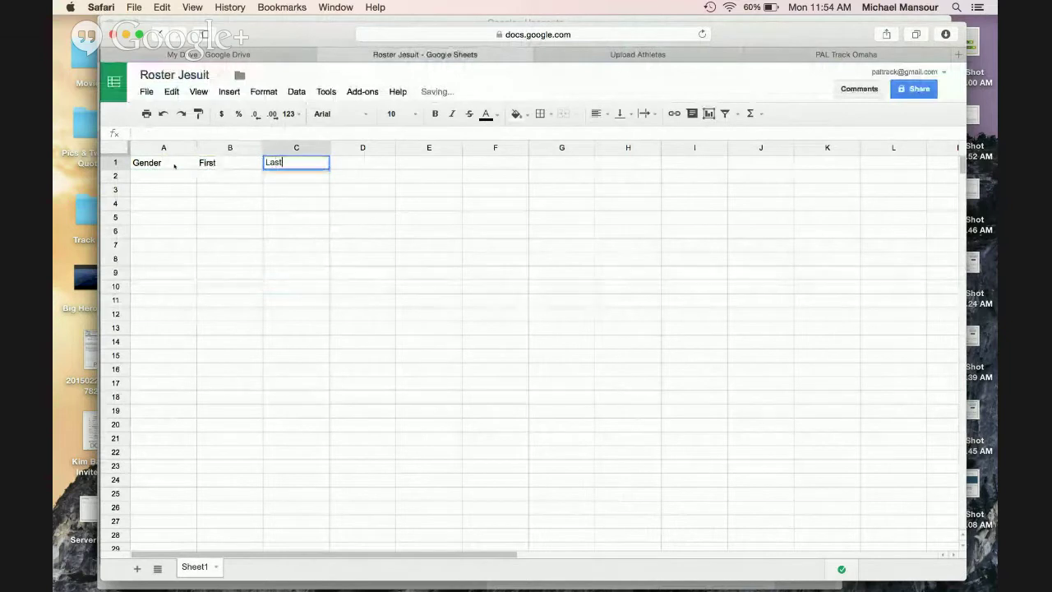
key(Tab)
text(Grade)
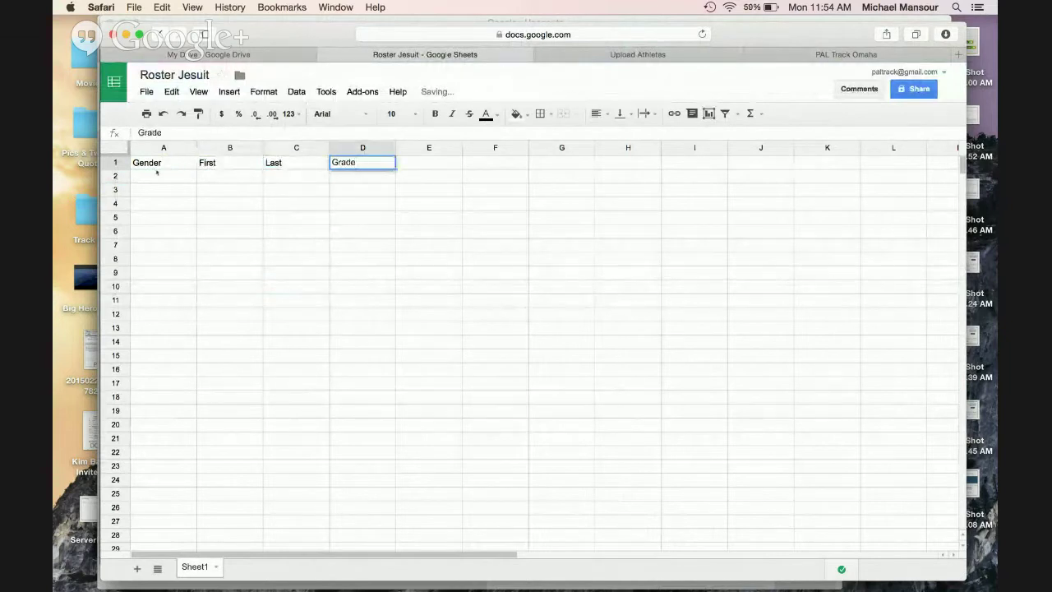
Step: Fill row 2 with a sample athlete: gender M, the athlete's first and last name, and grade 8
click(158, 167)
click(160, 175)
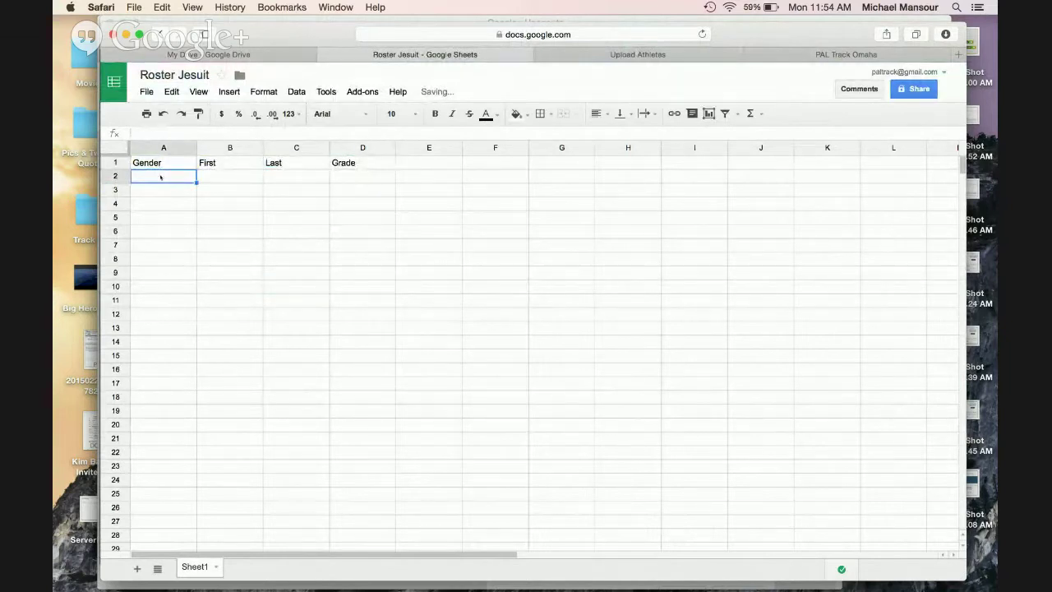
text(M)
key(Tab)
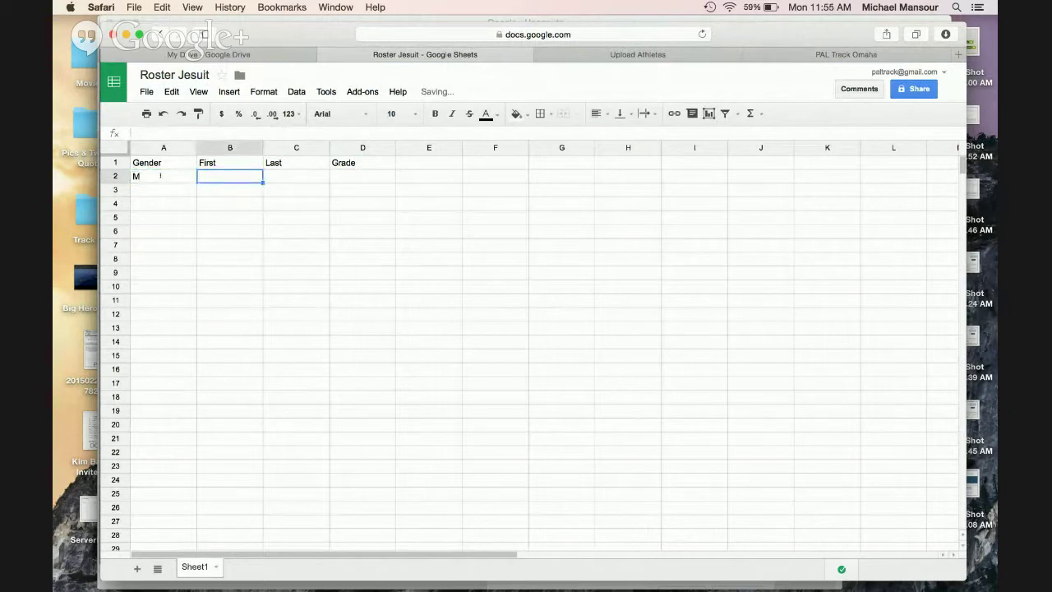
text(Joe)
key(Tab)
text(Sp)
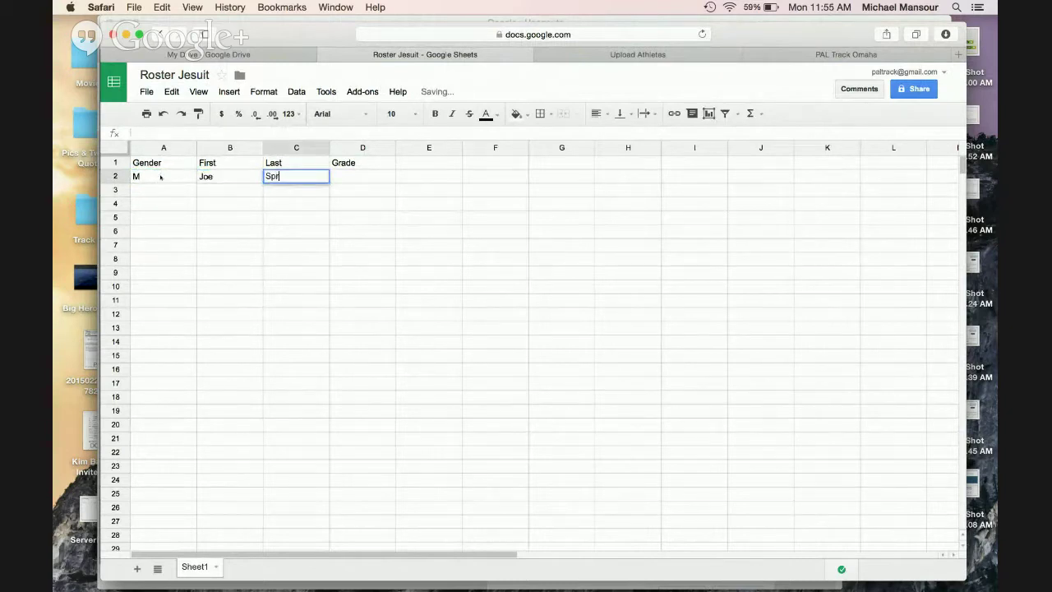
key(Tab)
text(8)
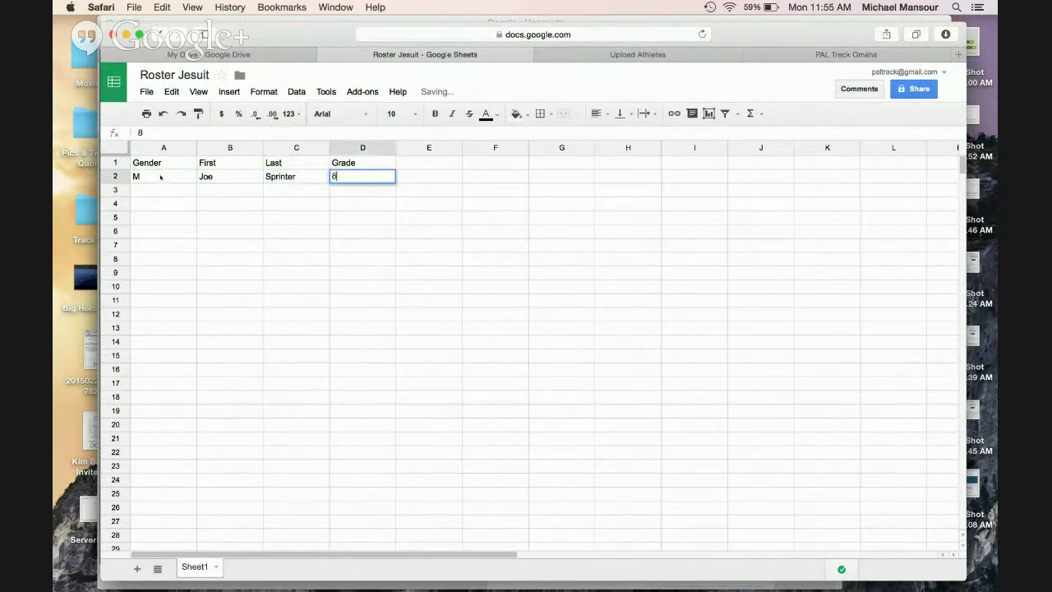
click(393, 272)
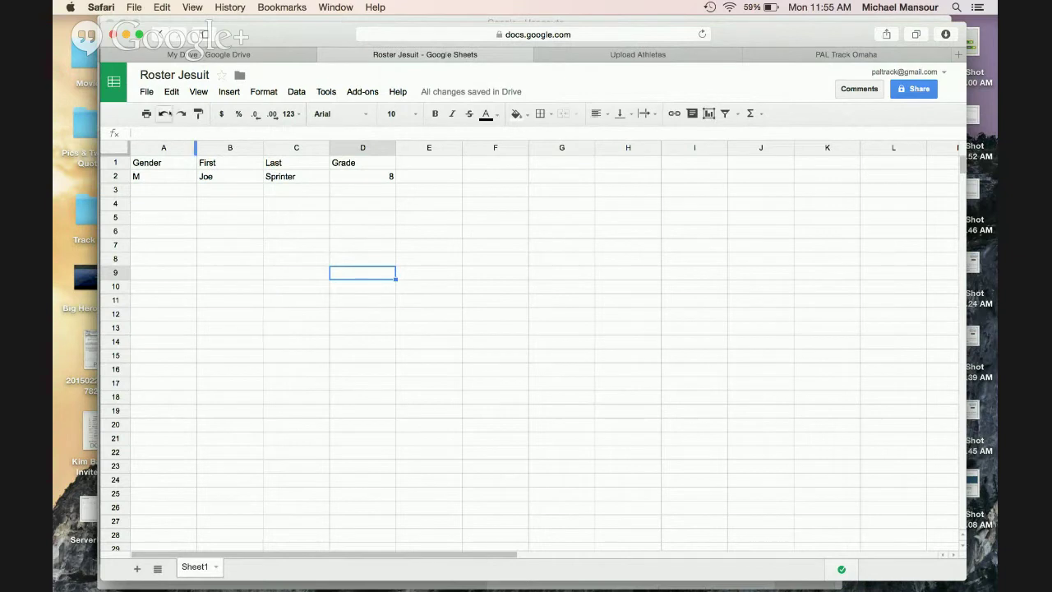
Step: Download the current roster sheet as comma-separated values (.csv)
click(146, 91)
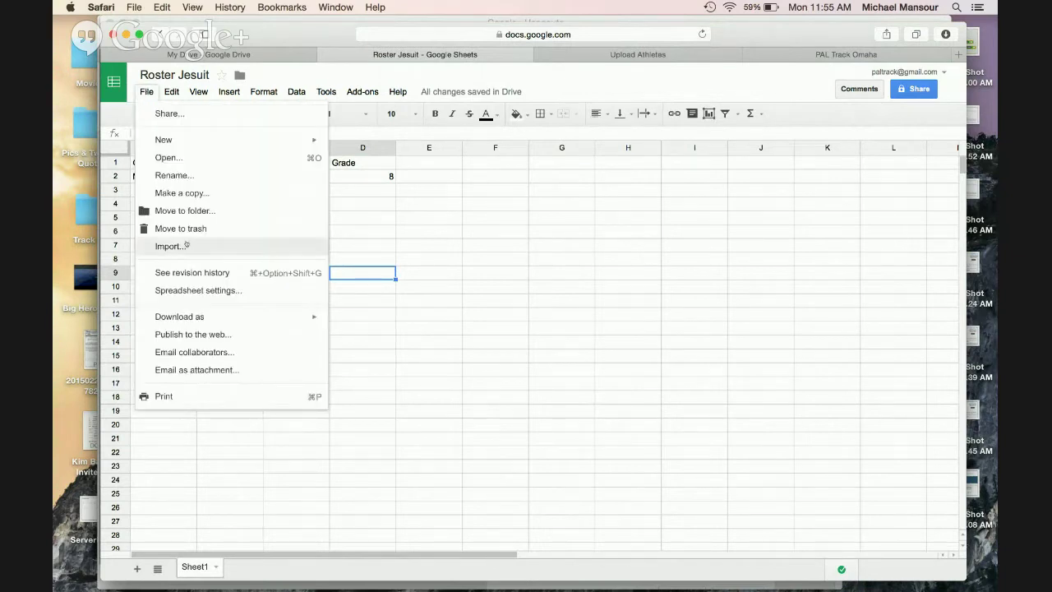
mouse_move(204, 319)
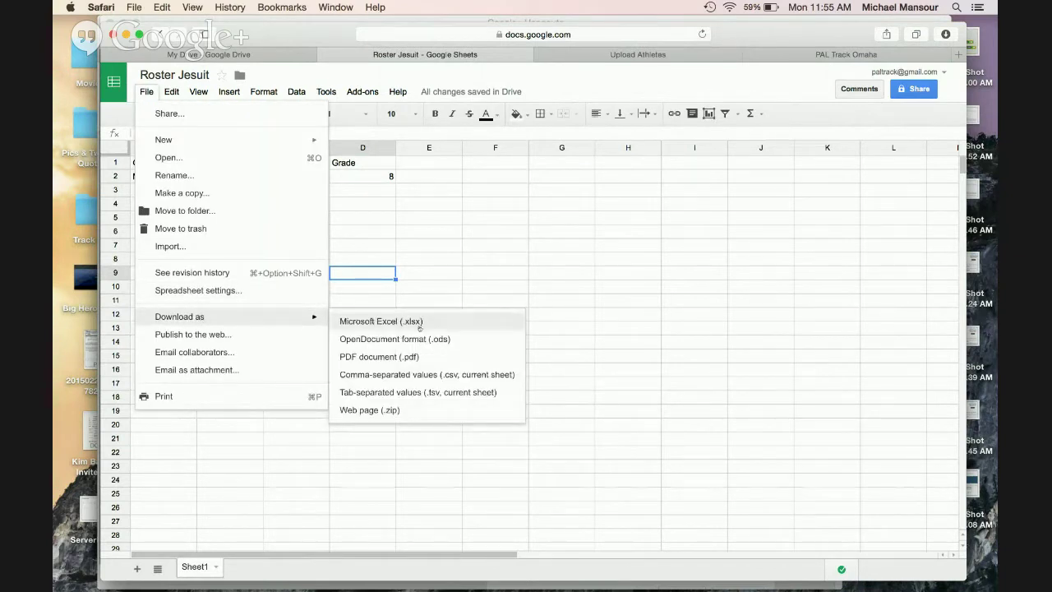
click(418, 375)
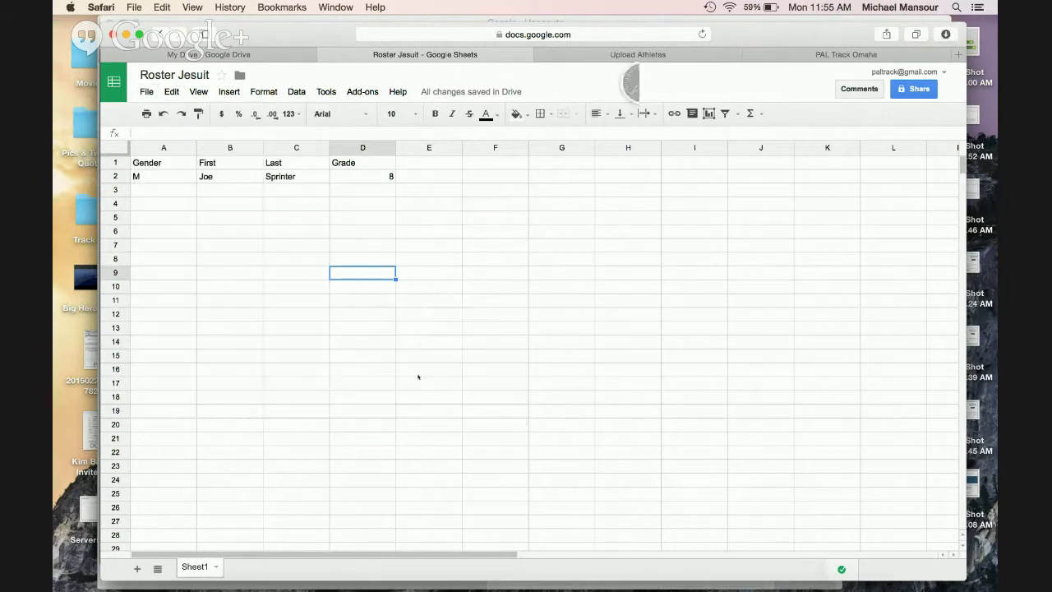
Step: Switch to the Athletic.net upload page and try selecting Roster Jesuit - Sheet1.csv as the athlete roster file, cancelling the selection
click(593, 59)
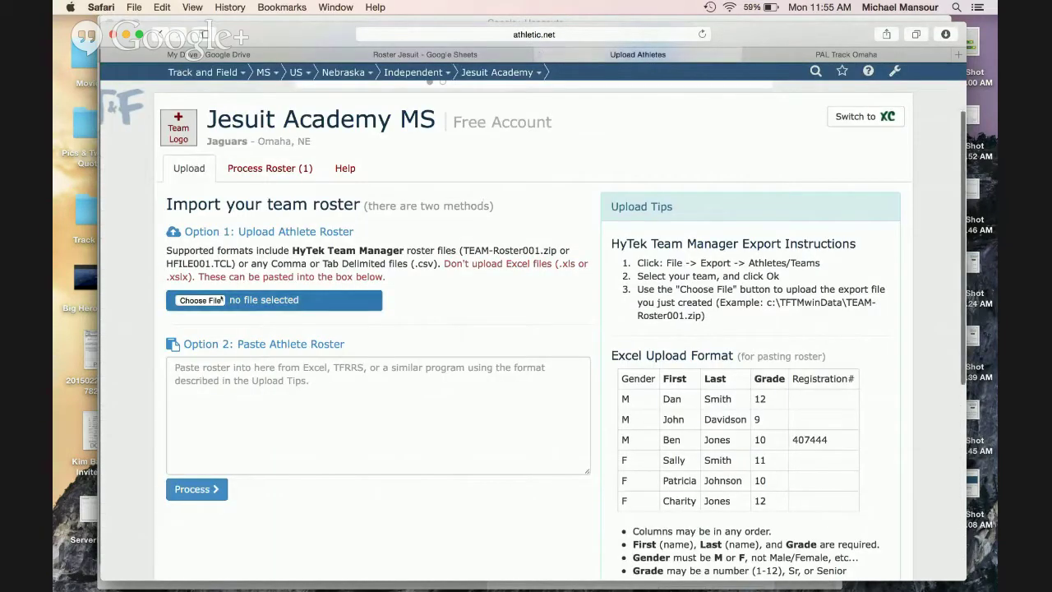
click(220, 300)
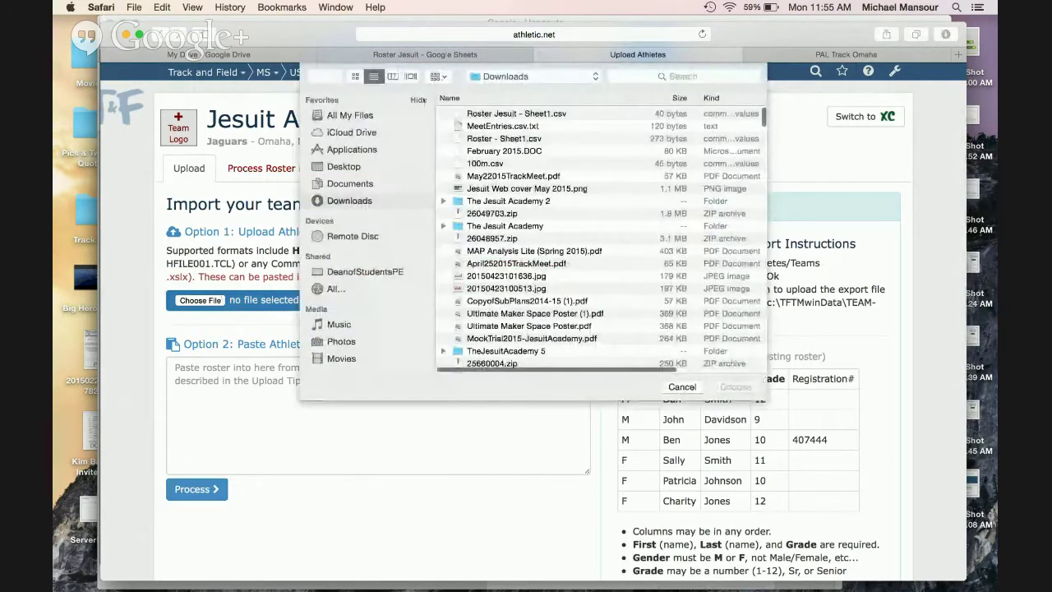
click(505, 115)
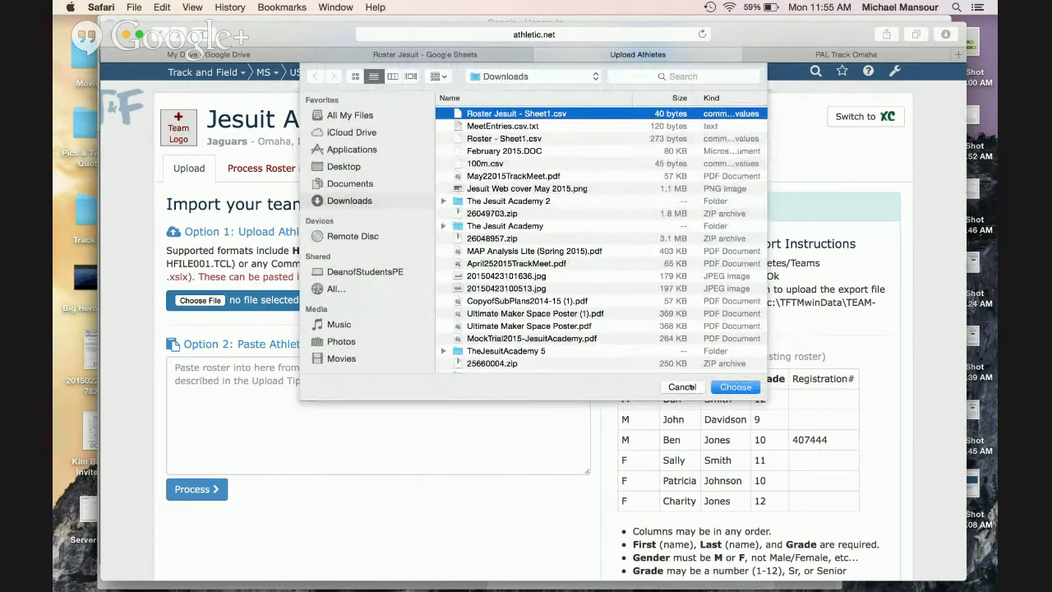
click(682, 387)
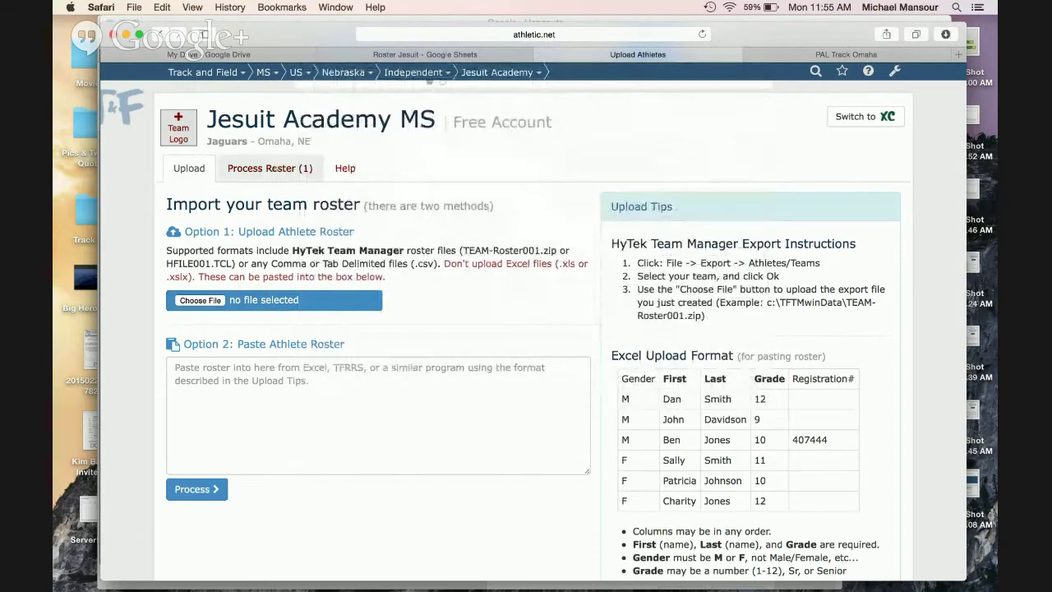
Step: Look at the uploaded rosters under roster processing, and return to the Jesuit Academy MS team page to review its athletes
click(276, 169)
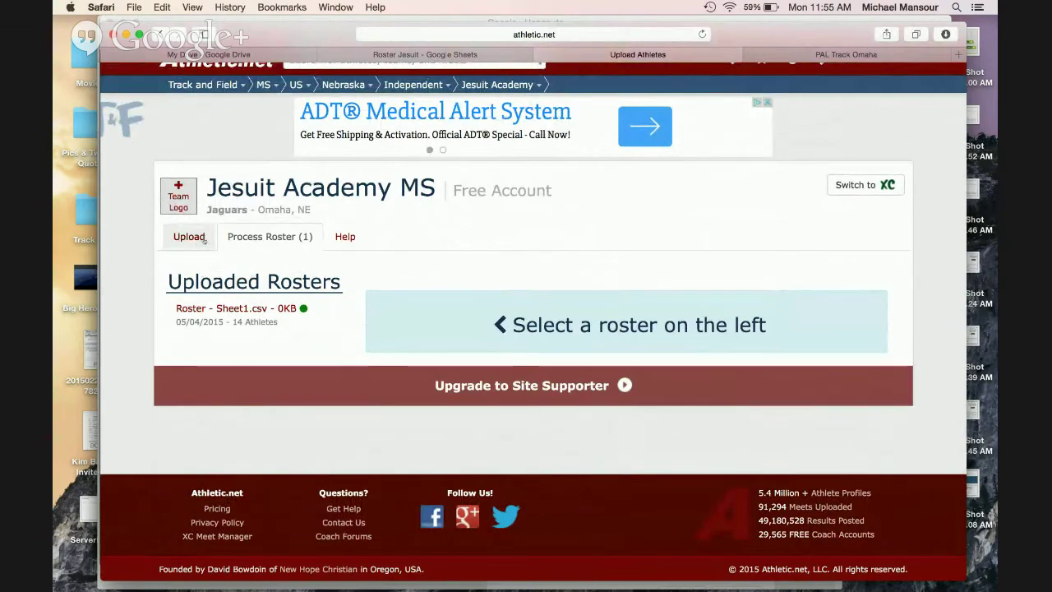
scroll(438, 242, up, 2)
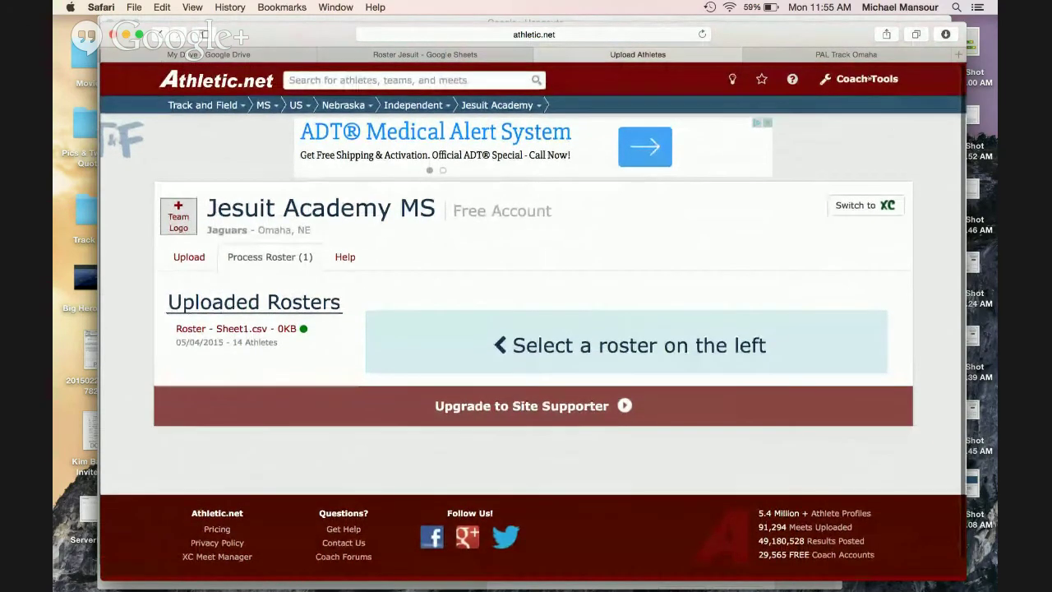
click(866, 79)
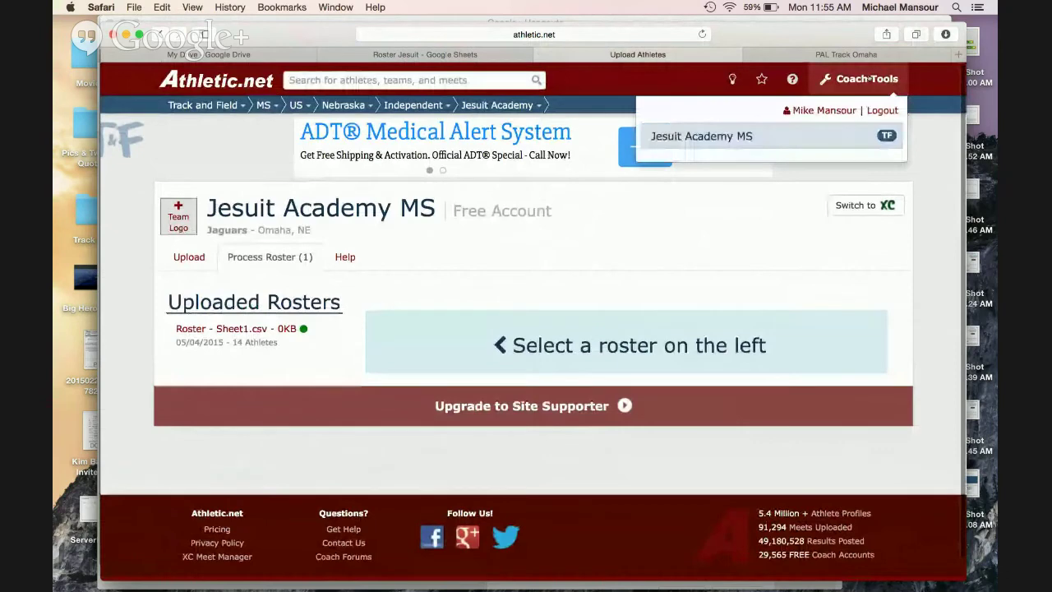
click(698, 136)
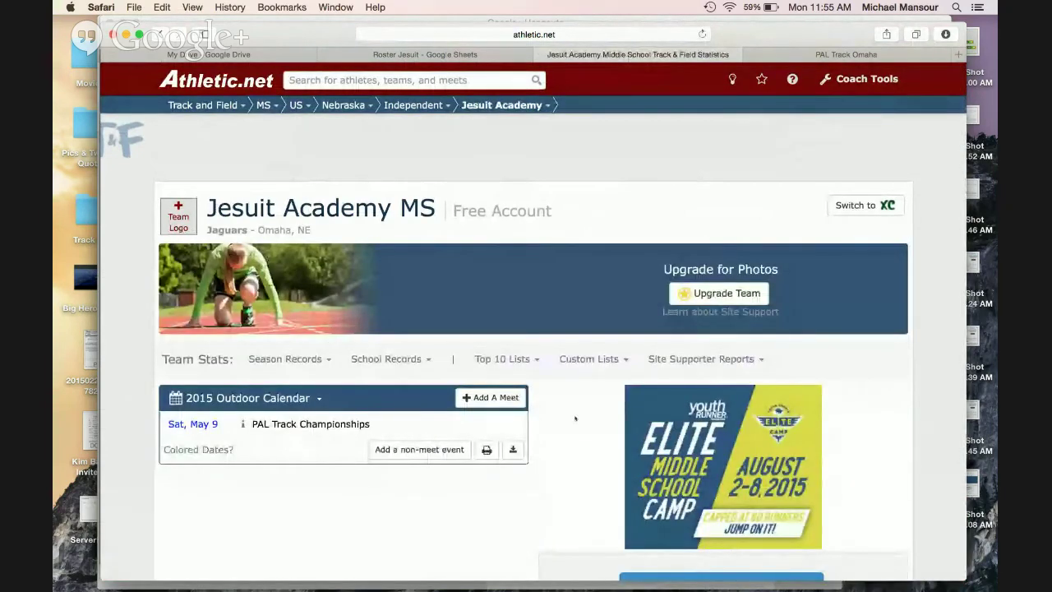
scroll(575, 419, down, 3)
scroll(575, 418, down, 3)
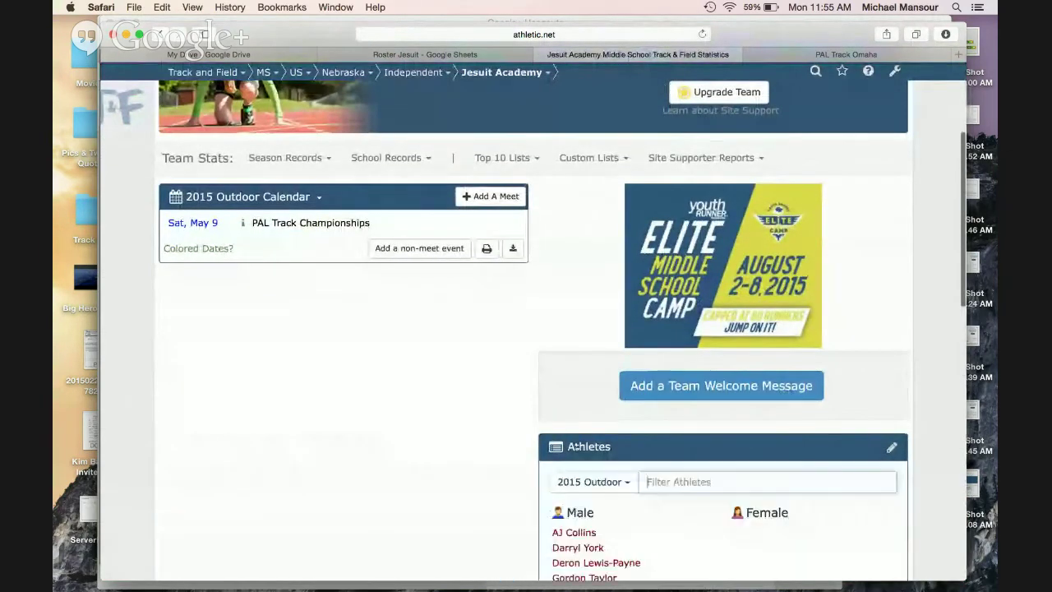
scroll(478, 439, down, 5)
scroll(478, 440, down, 3)
scroll(478, 439, up, 5)
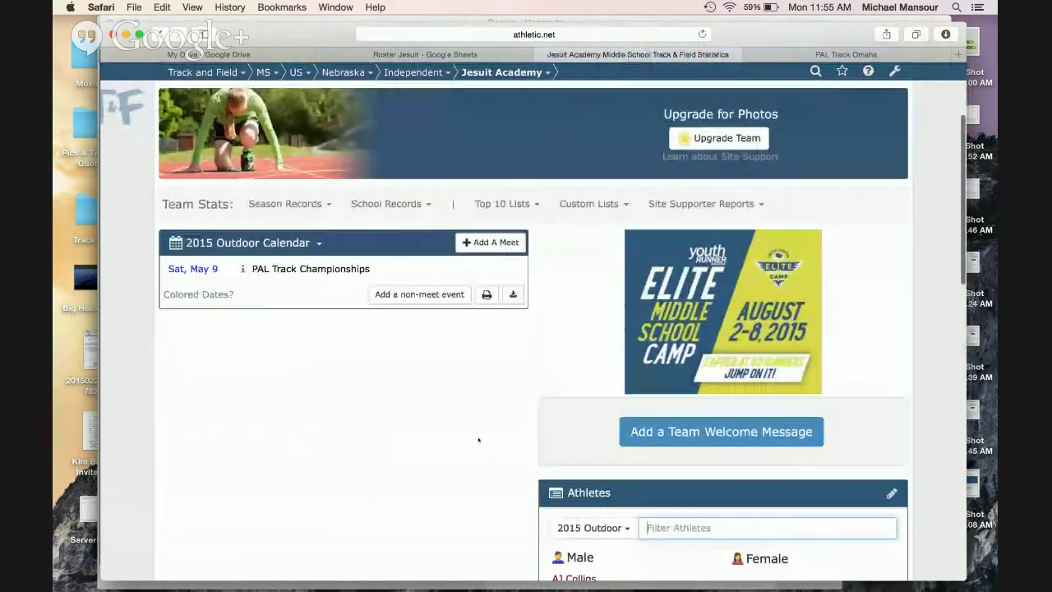
Step: Start adding a meet to the 2015 outdoor calendar and browse Nebraska's May middle school meets for PAL Track Championships
scroll(478, 439, up, 2)
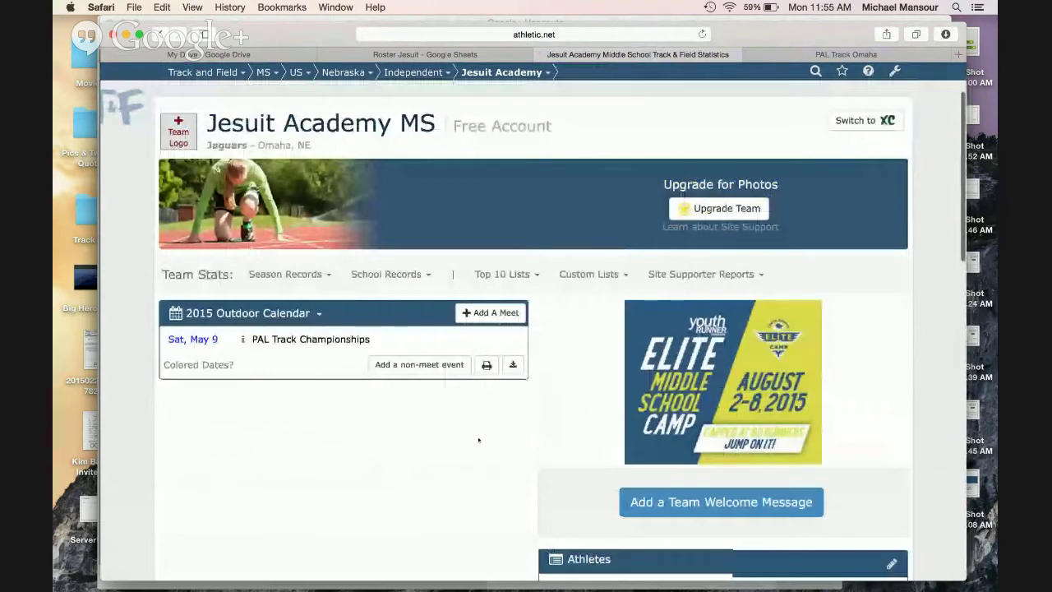
scroll(479, 441, down, 1)
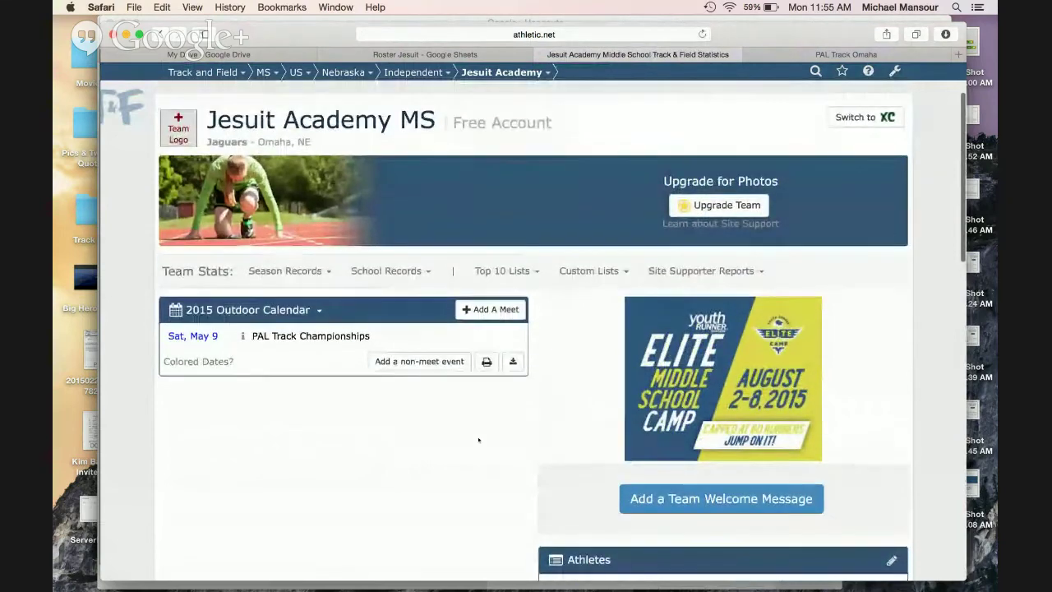
click(505, 310)
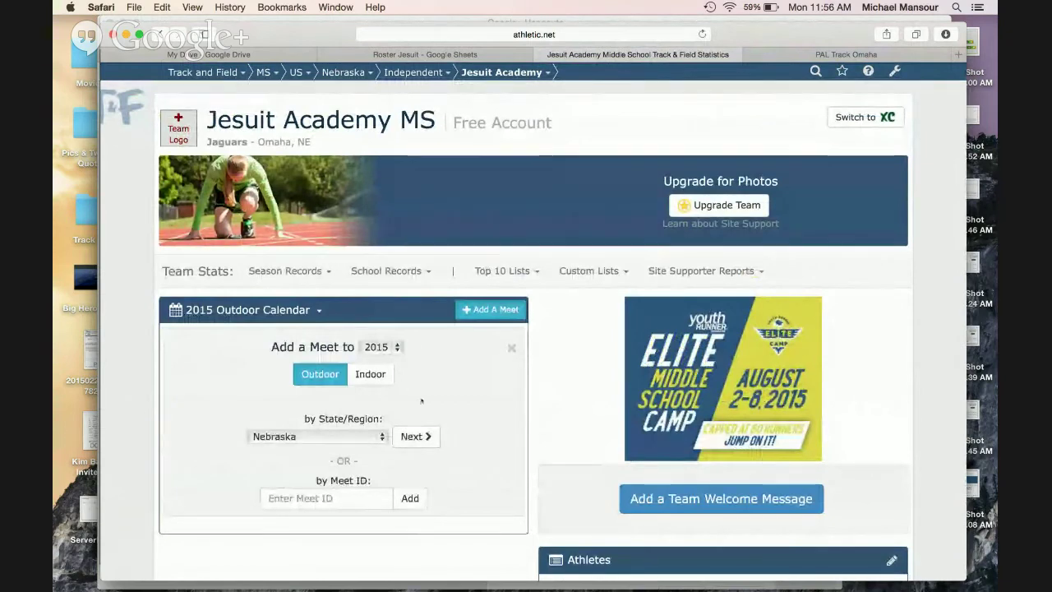
click(417, 436)
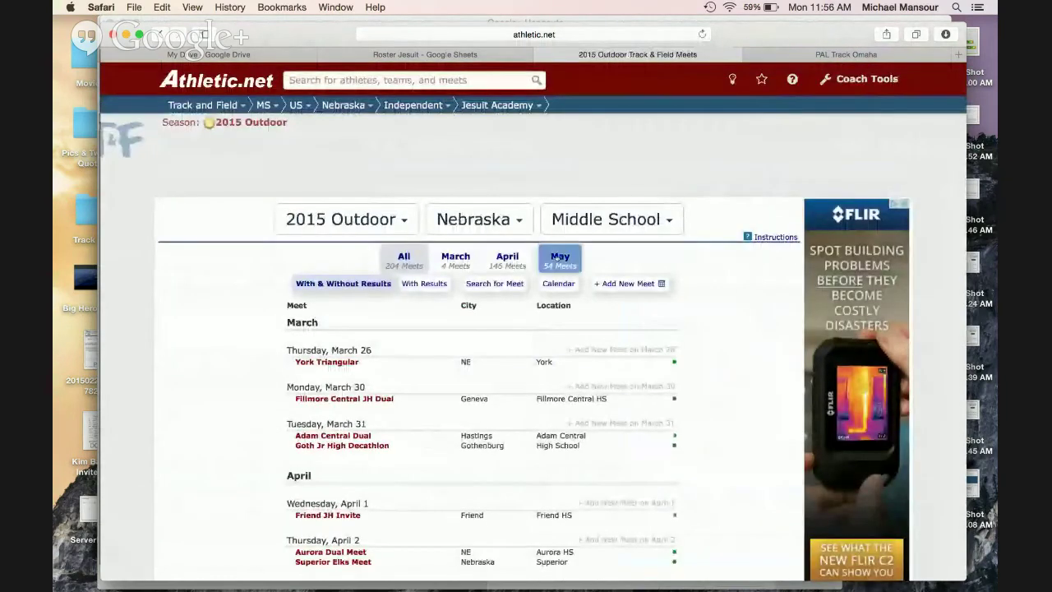
click(565, 257)
scroll(208, 449, down, 10)
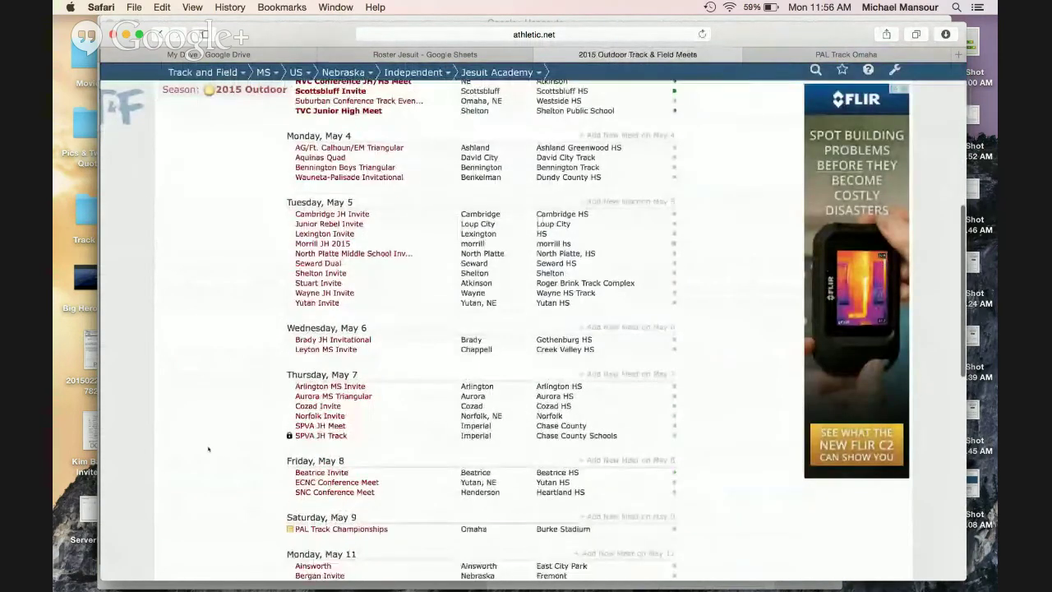
scroll(208, 448, down, 3)
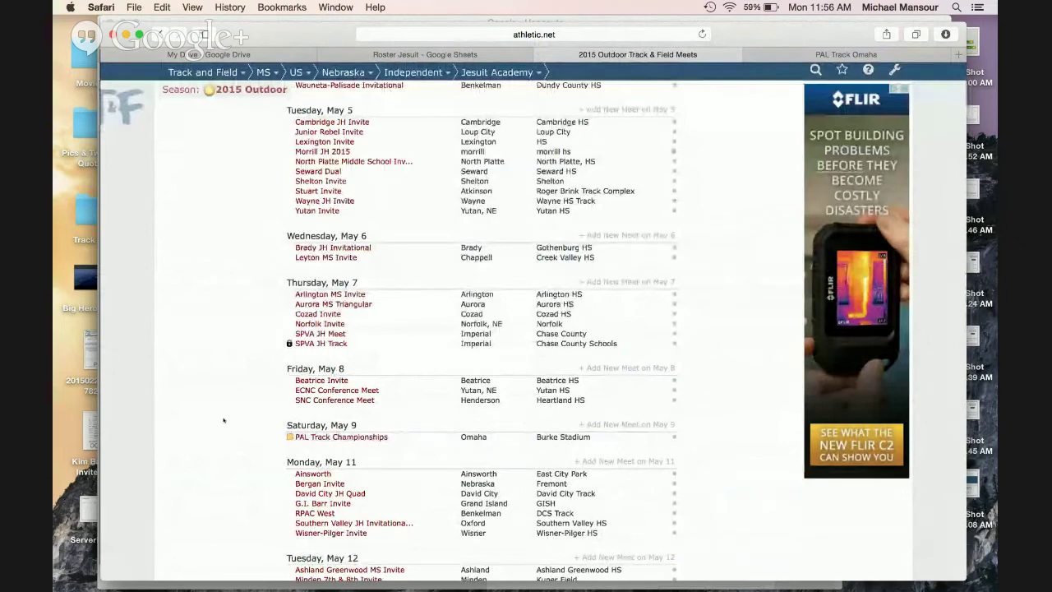
scroll(223, 420, up, 10)
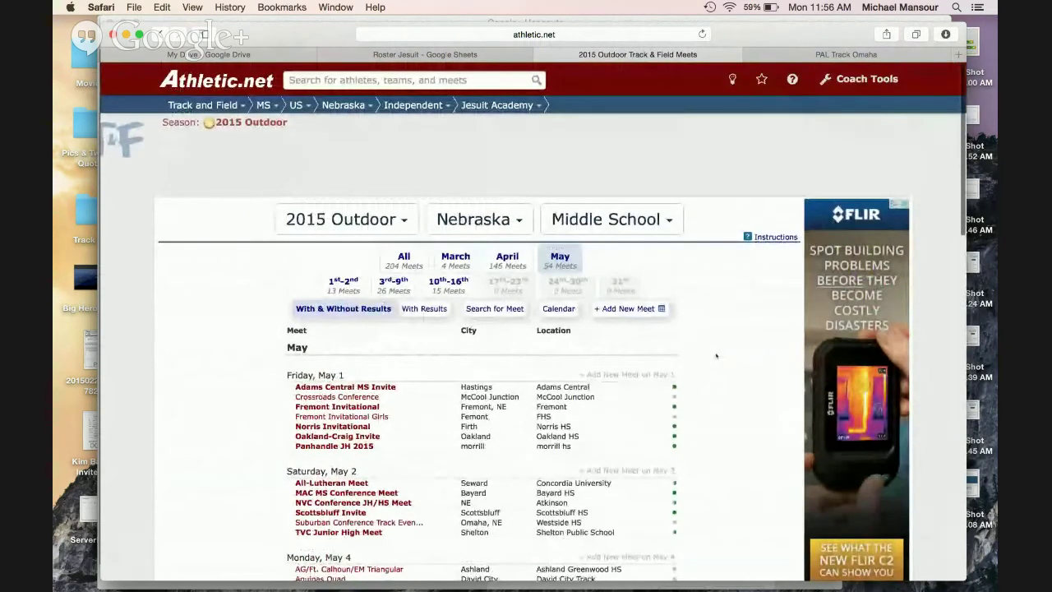
Step: Return to the Jesuit Academy MS home page and open athlete registration for the PAL Track Championships
click(867, 79)
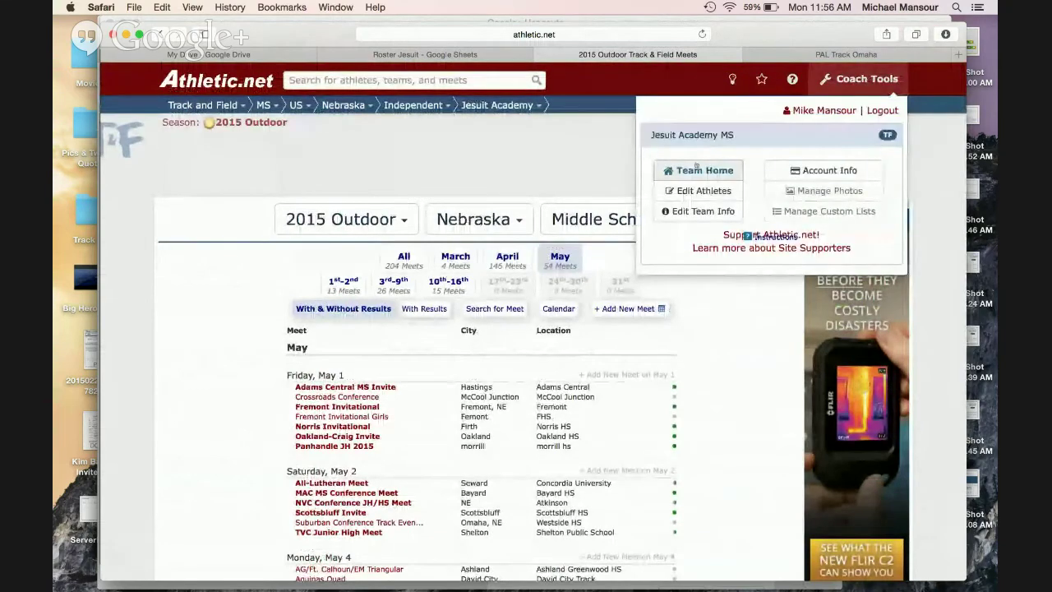
click(697, 170)
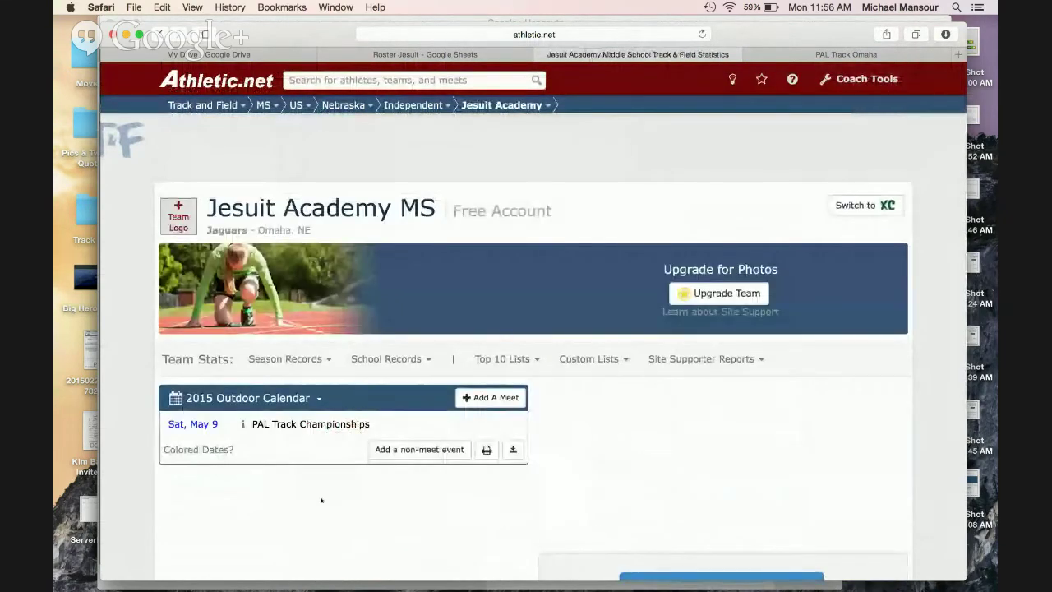
click(314, 424)
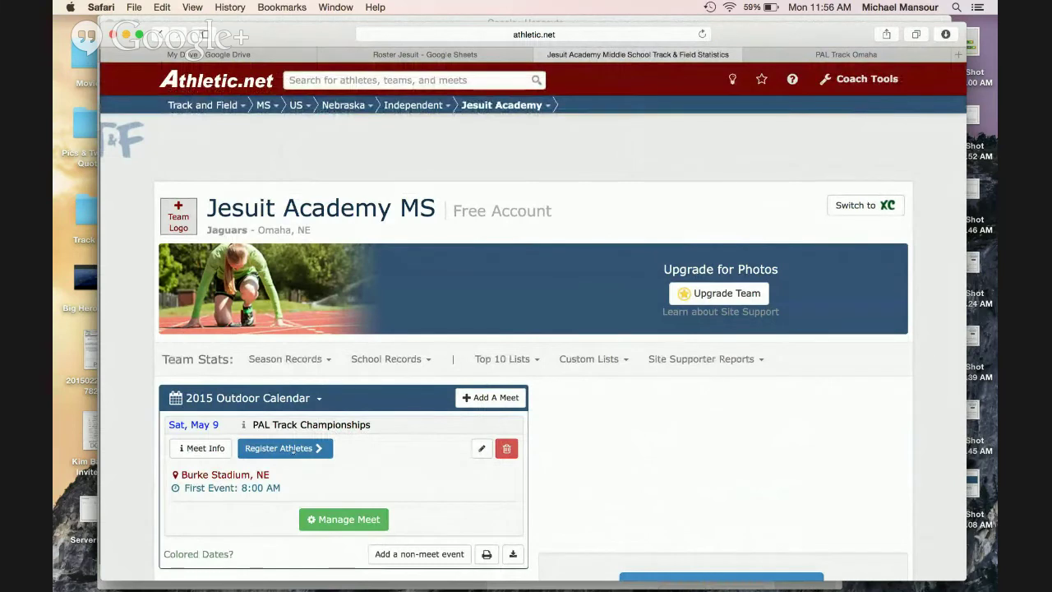
click(294, 447)
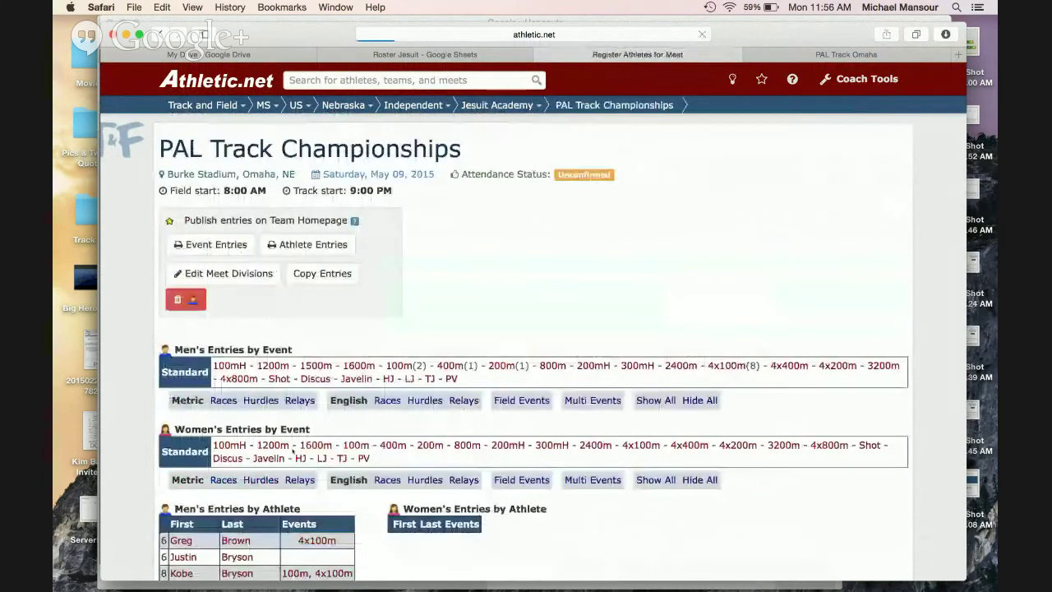
Step: Show the men's metric hurdles and relays, then select the second grade 7 athlete listed for the 60m Hurdles
scroll(537, 326, down, 2)
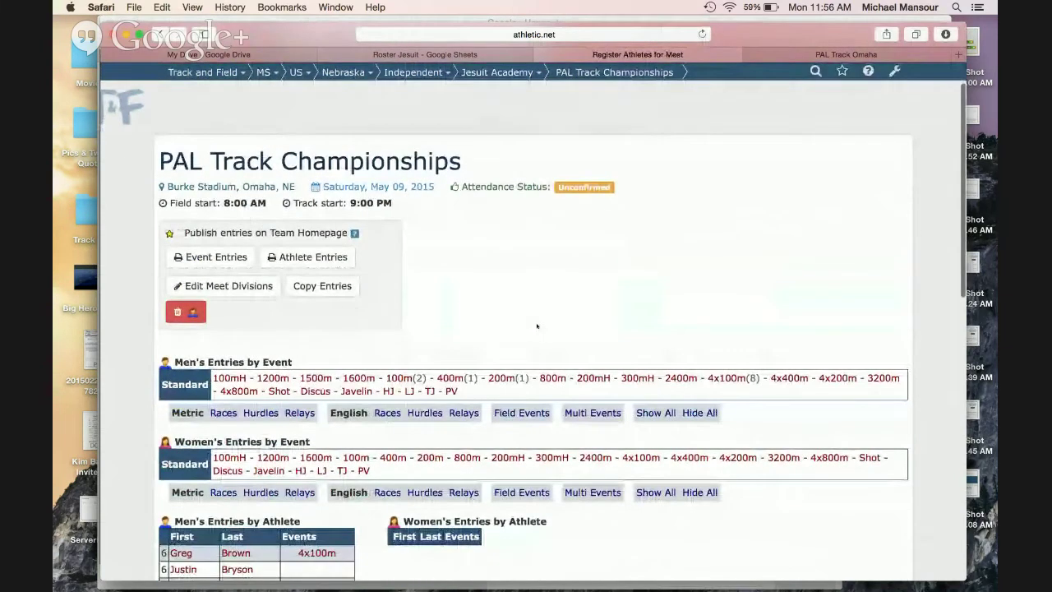
click(267, 413)
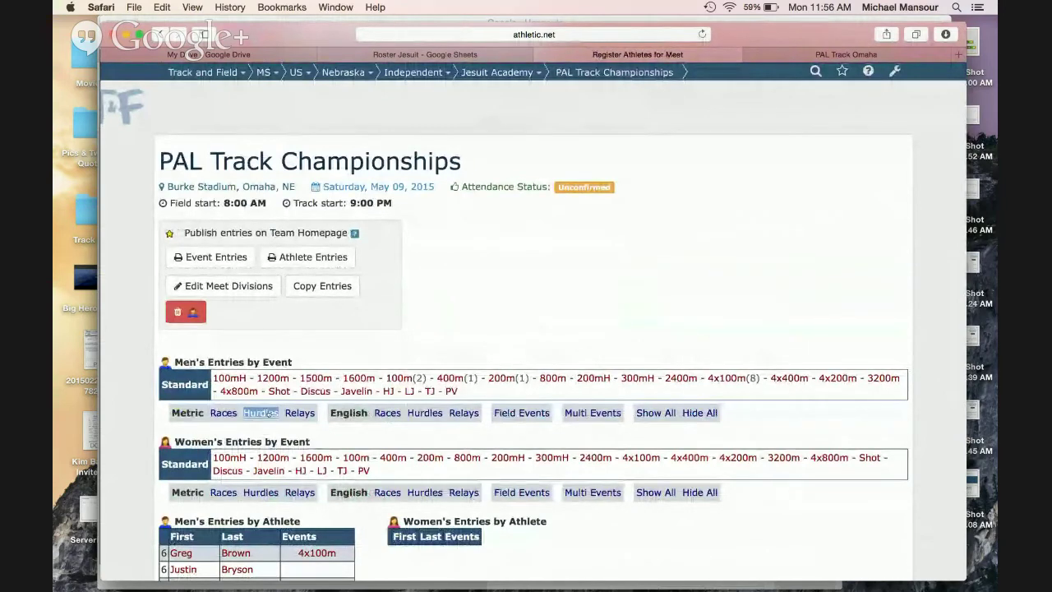
click(267, 412)
click(300, 443)
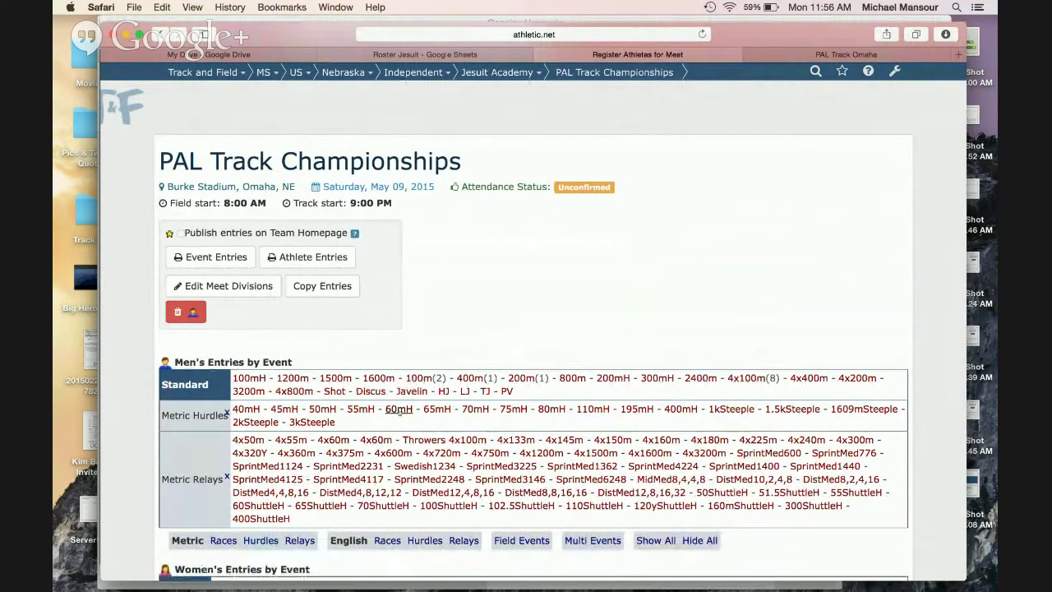
click(398, 409)
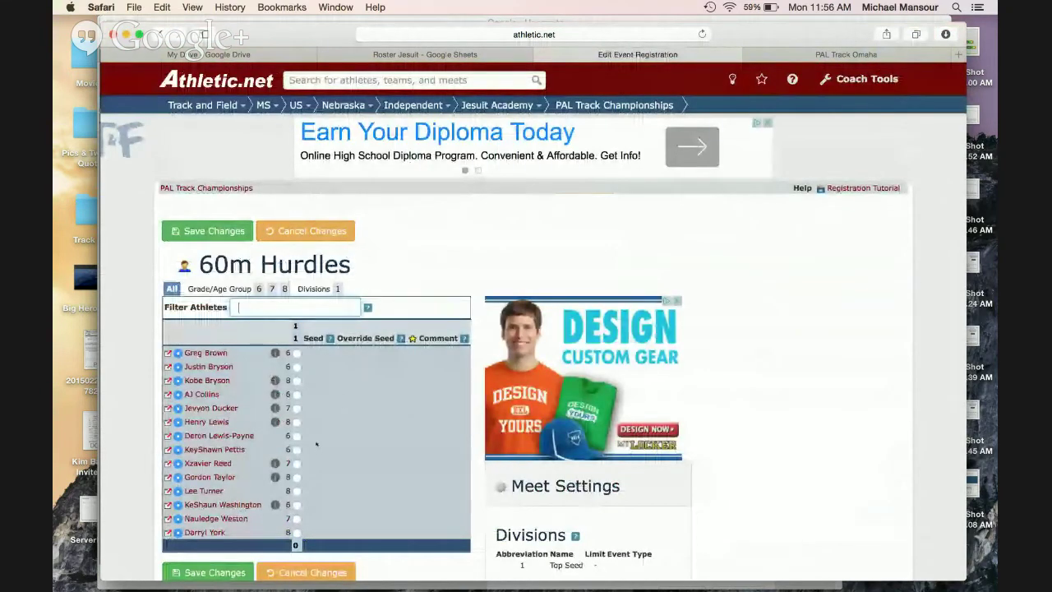
click(297, 463)
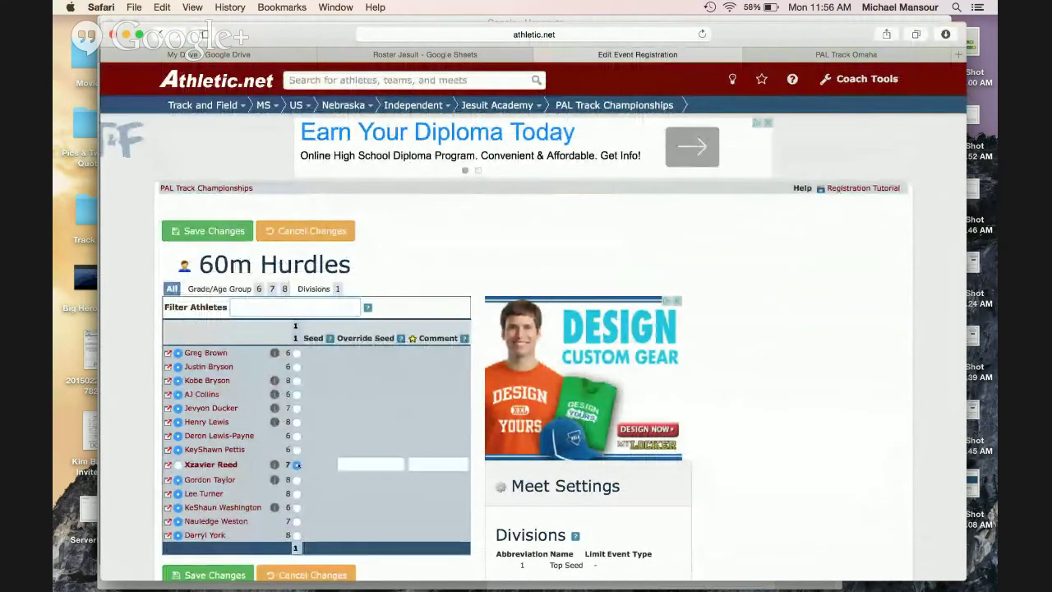
Step: On the PAL Track Omaha site, look up the 60 Hurdles results in Meet 5 - Divisional's Boys Blackburn (May 2, 2015) sheet
click(857, 53)
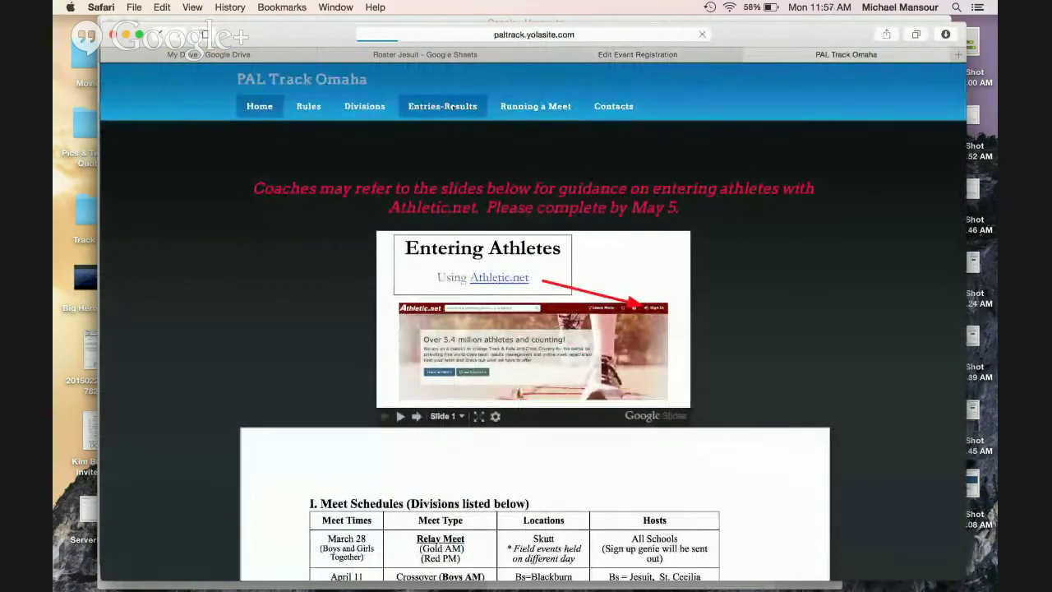
click(452, 108)
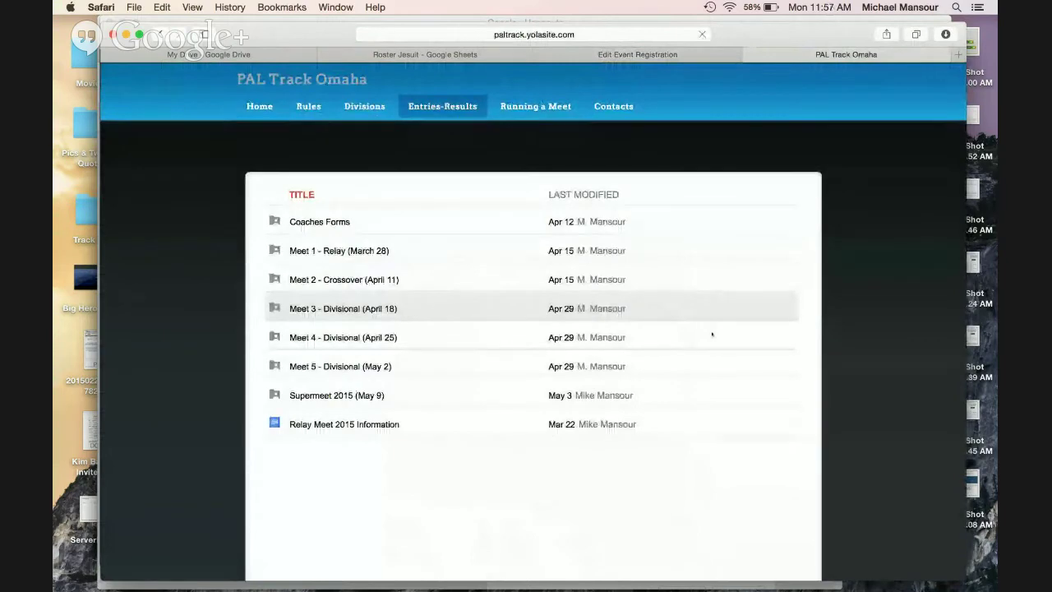
scroll(712, 334, down, 1)
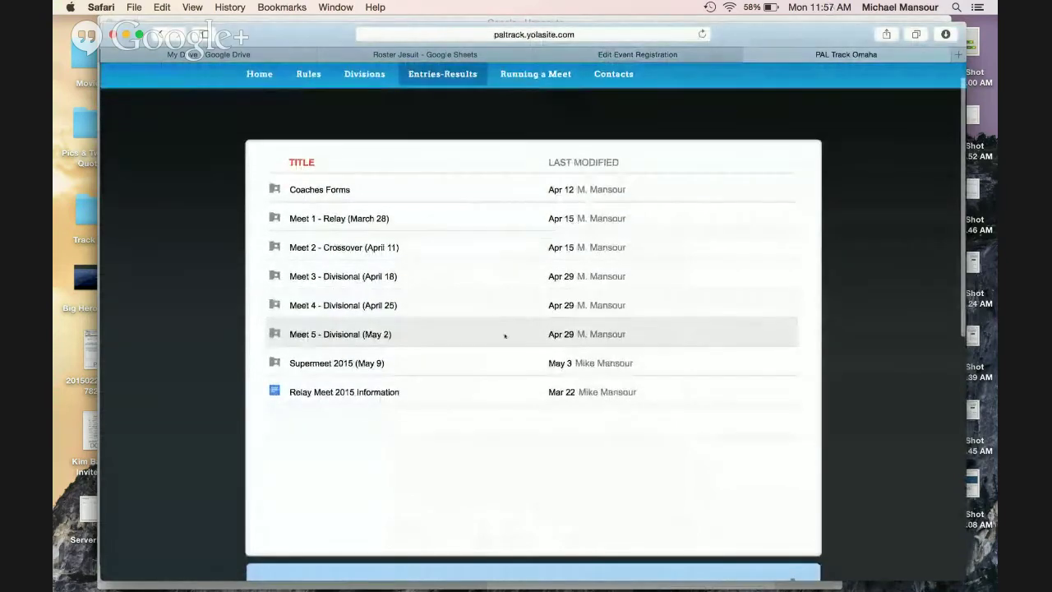
click(343, 334)
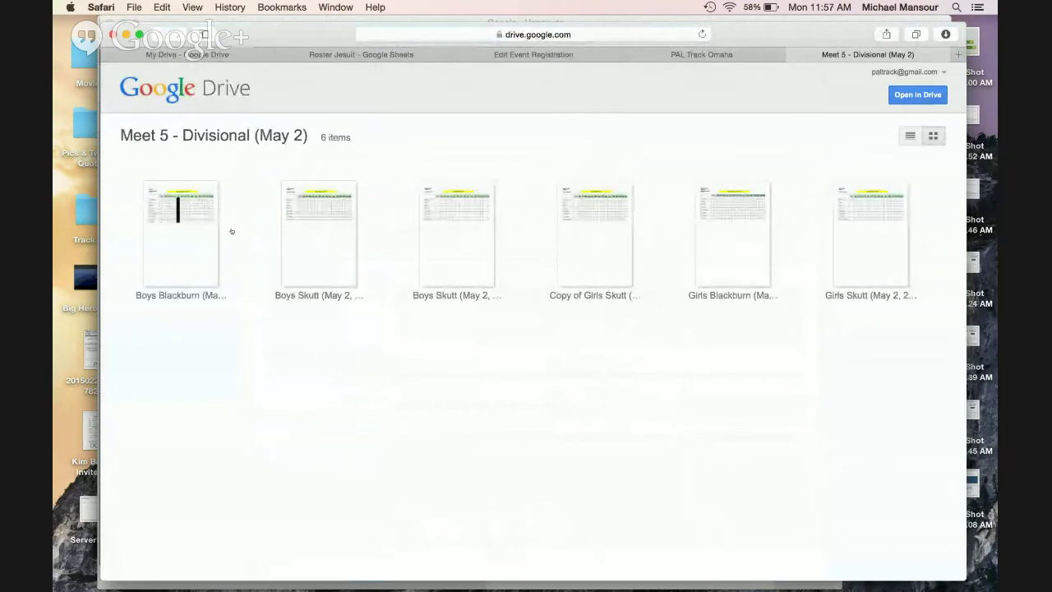
click(185, 243)
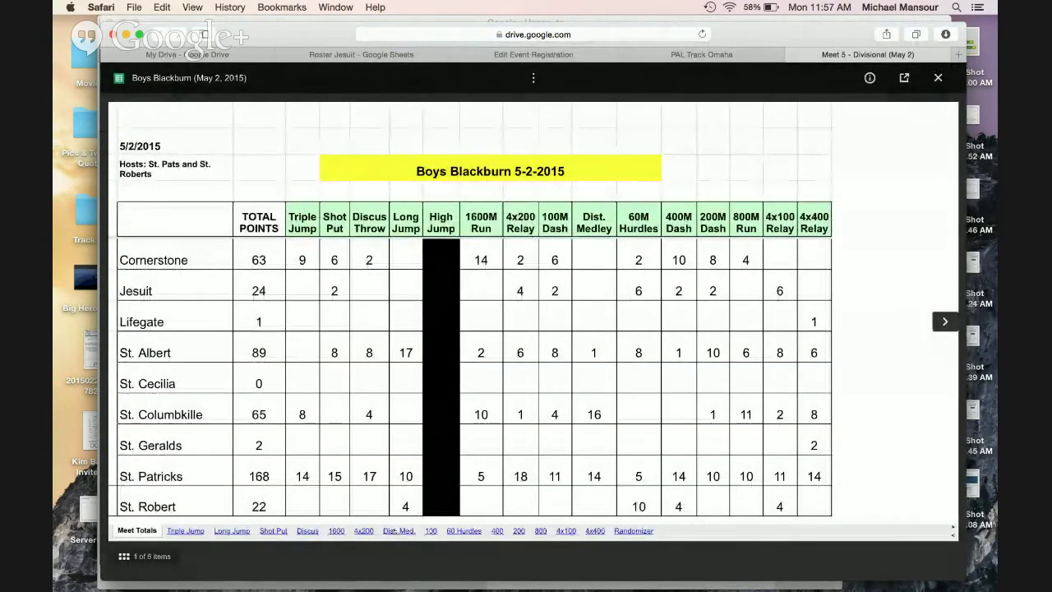
click(464, 530)
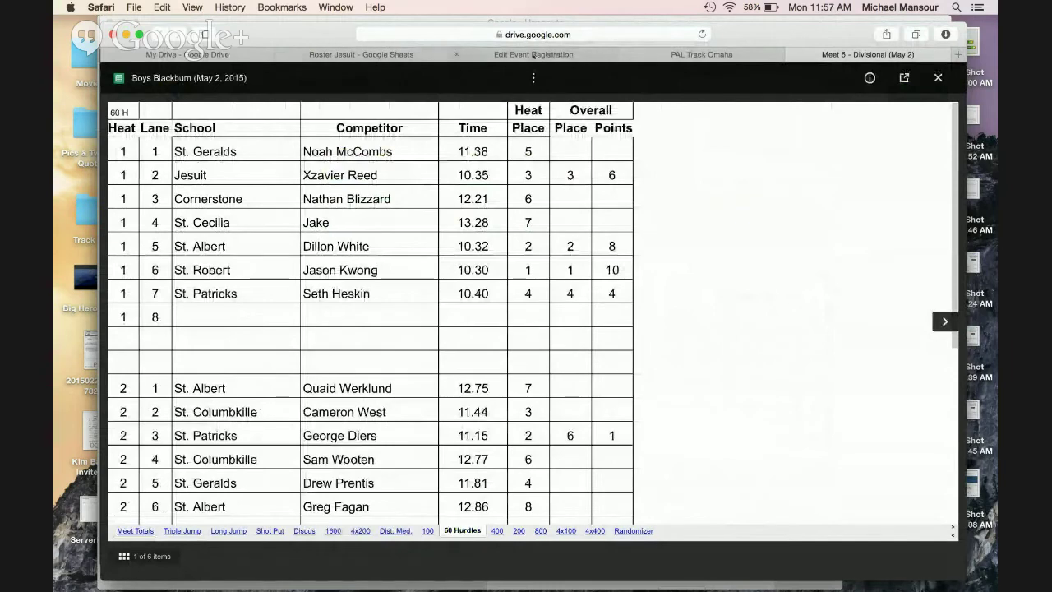
Step: Return to the 60m Hurdles registration and set the selected grade 7 athlete's override seed to 10.35
click(460, 54)
click(352, 465)
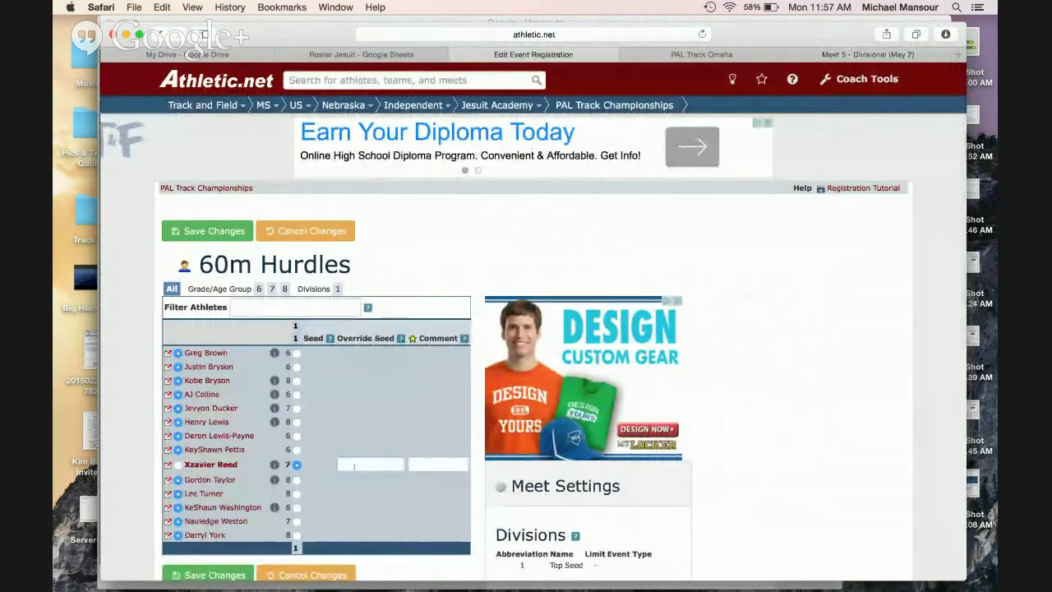
text(10.35)
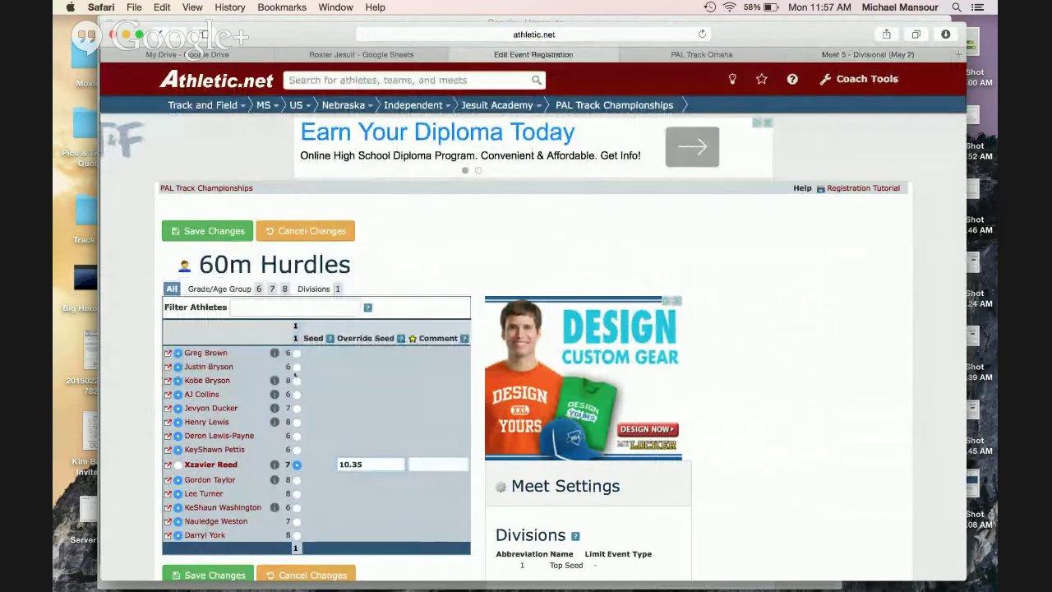
Step: Add the seventh-listed athlete, in grade 6, to the 60m Hurdles with his results-sheet time 12.35 as override seed, and save the entries
click(297, 436)
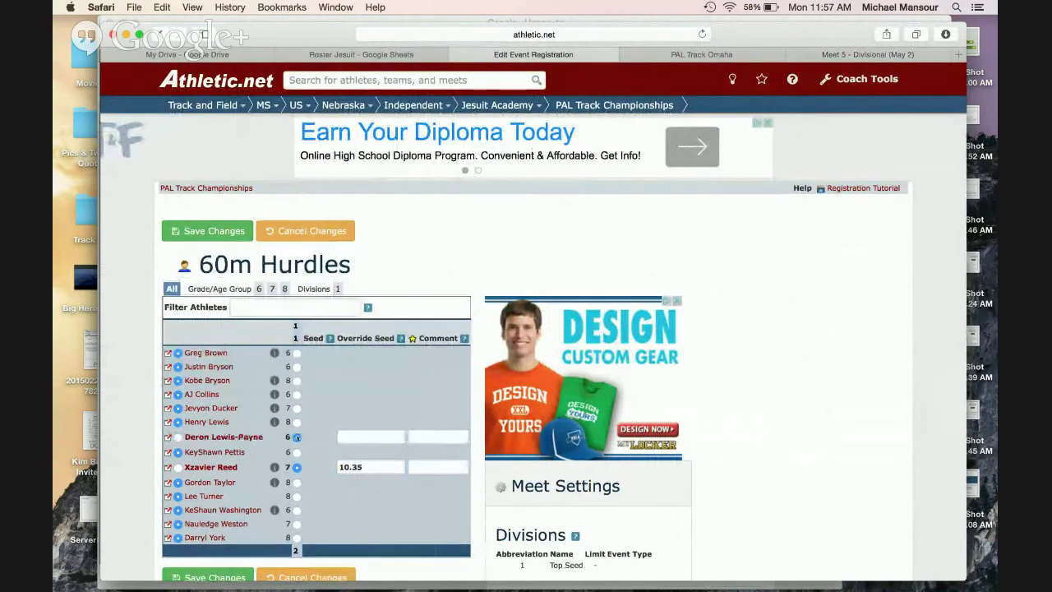
click(822, 55)
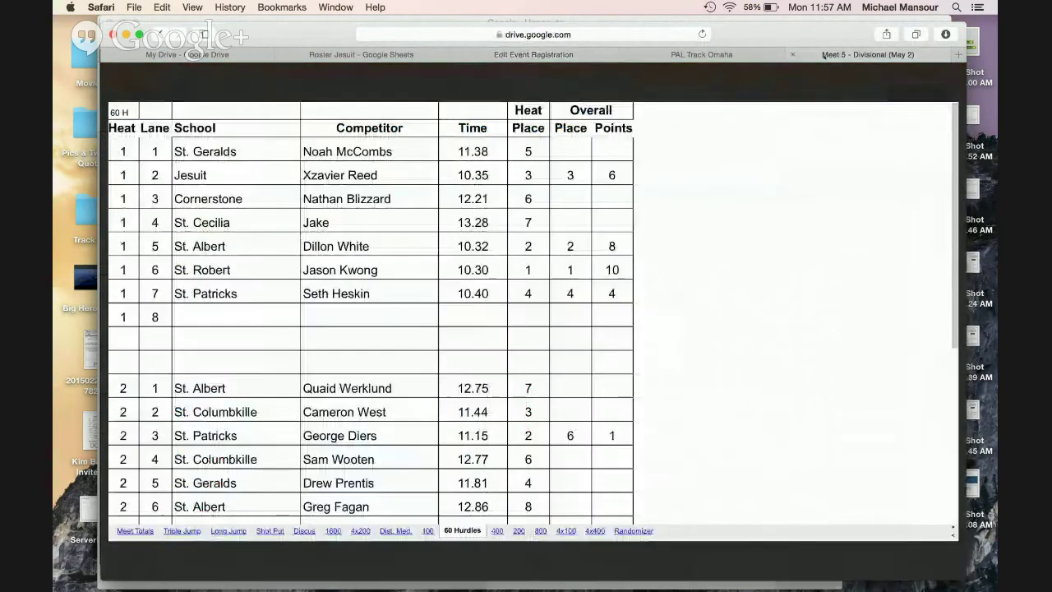
scroll(417, 367, down, 5)
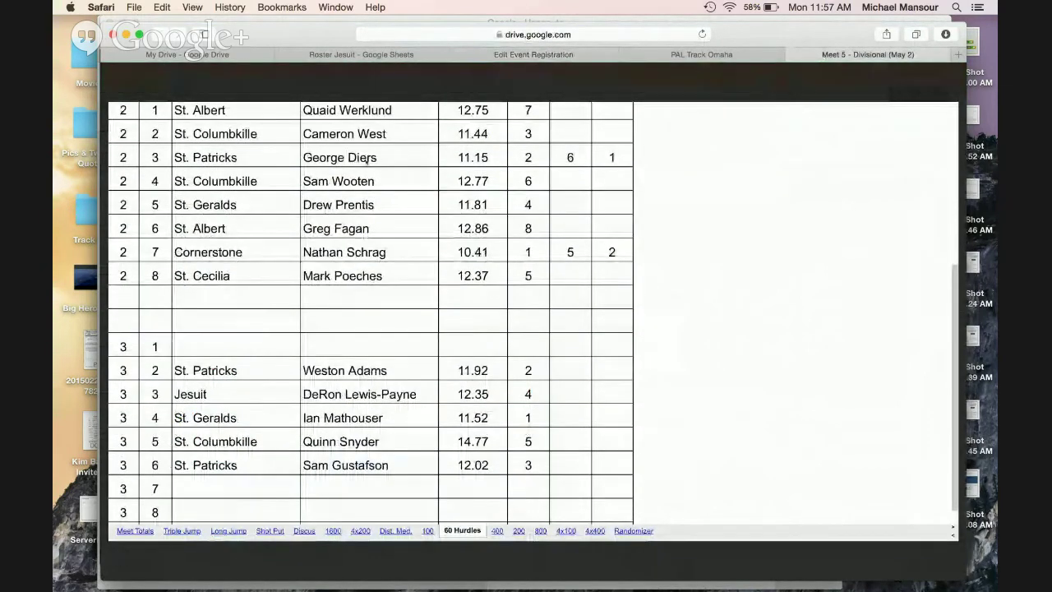
click(519, 55)
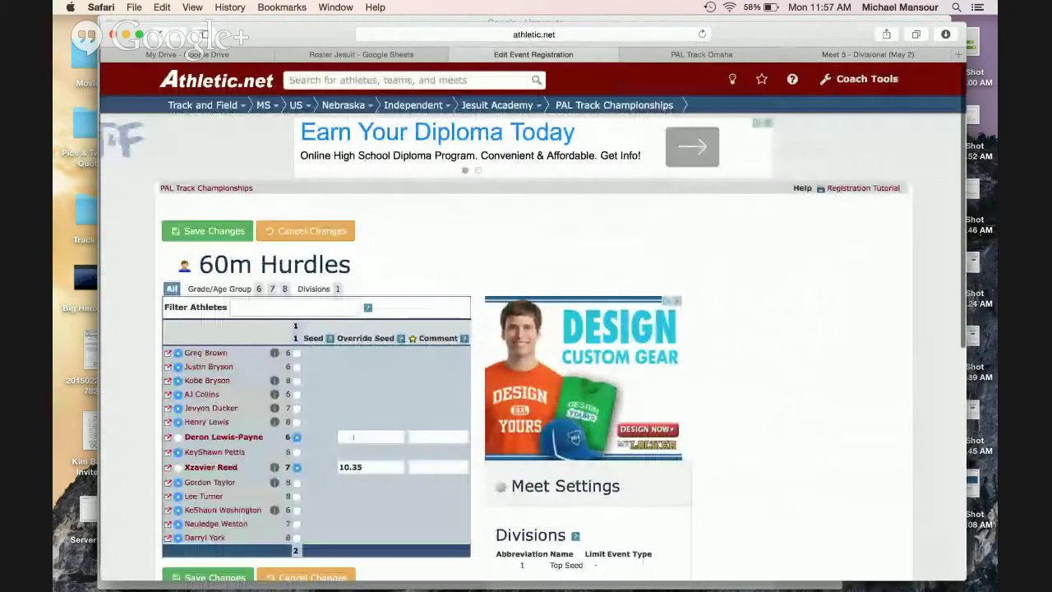
click(353, 436)
text(12.35)
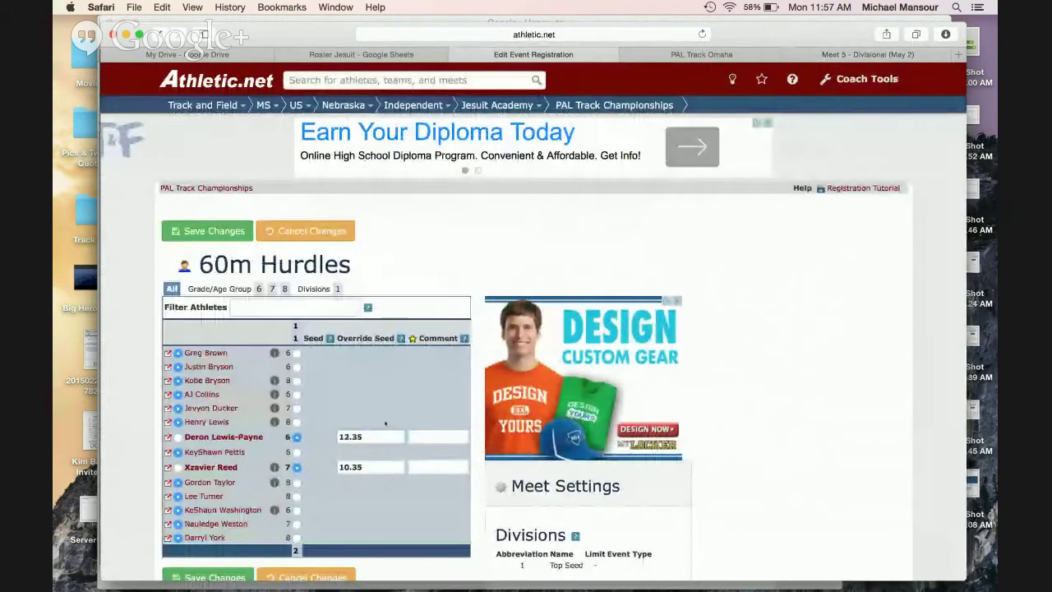
scroll(389, 407, down, 2)
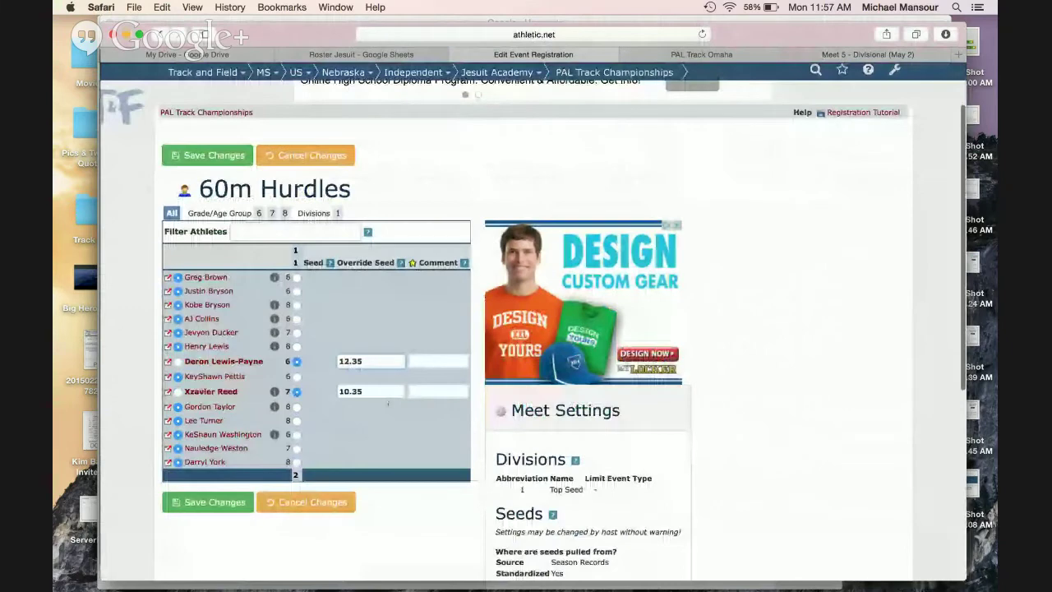
scroll(215, 490, down, 1)
click(215, 488)
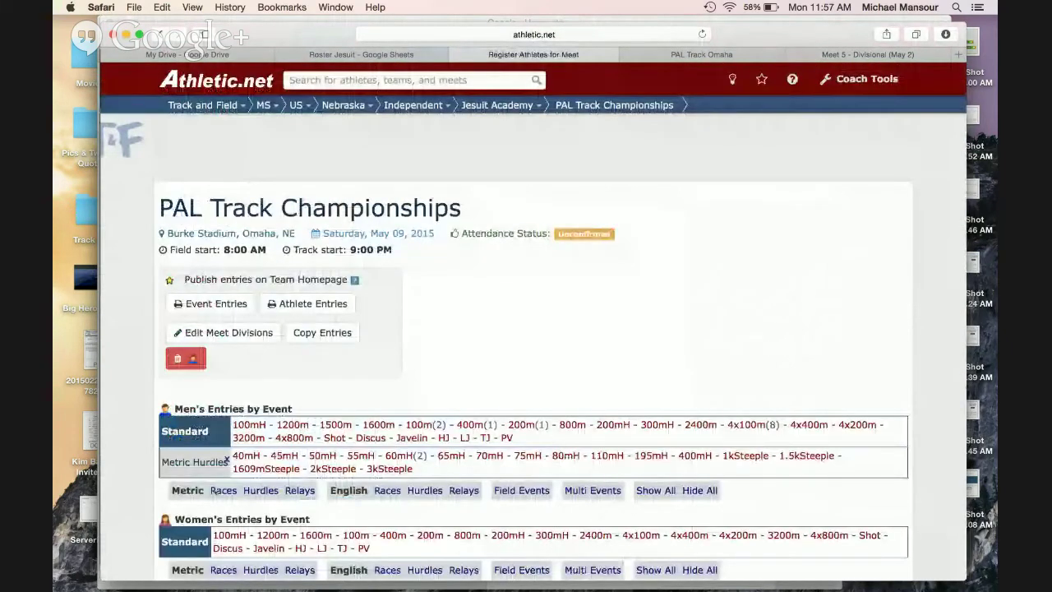
Step: Review the men's entries by athlete and open the men's 4x200 Relay registration
scroll(493, 359, down, 10)
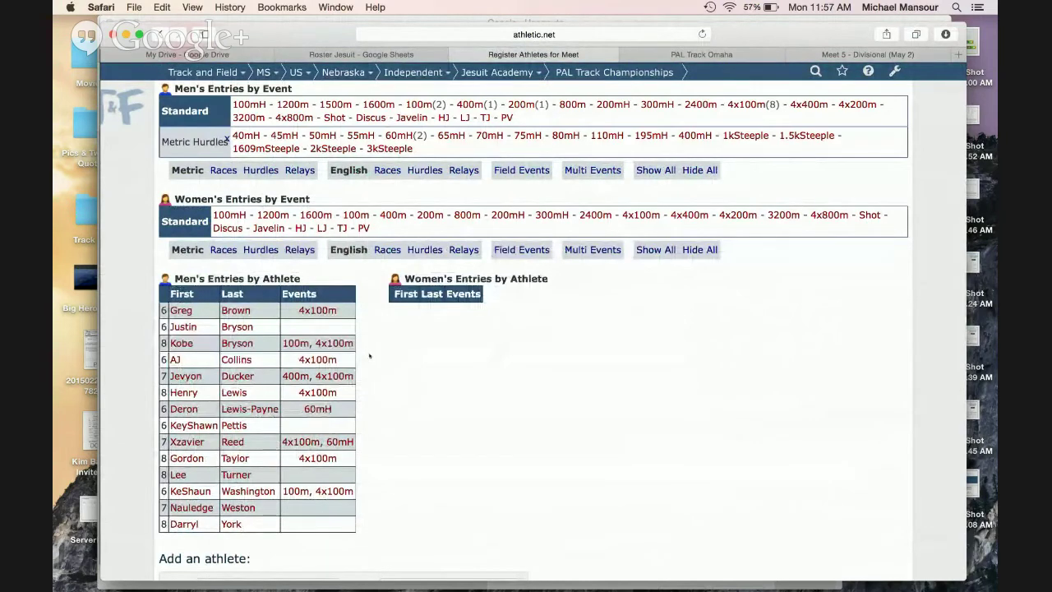
scroll(369, 355, up, 2)
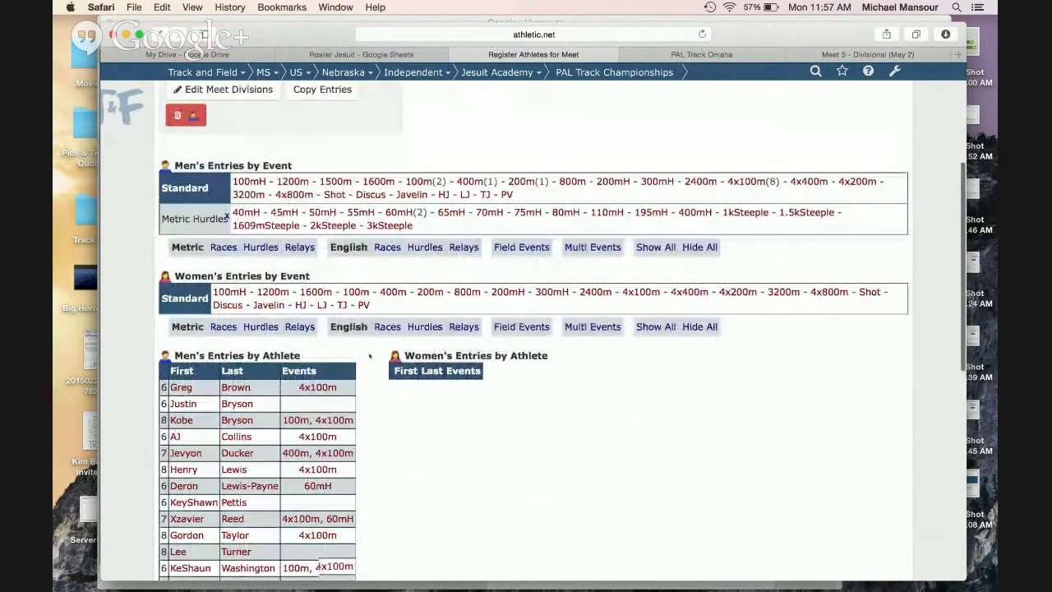
scroll(851, 241, up, 1)
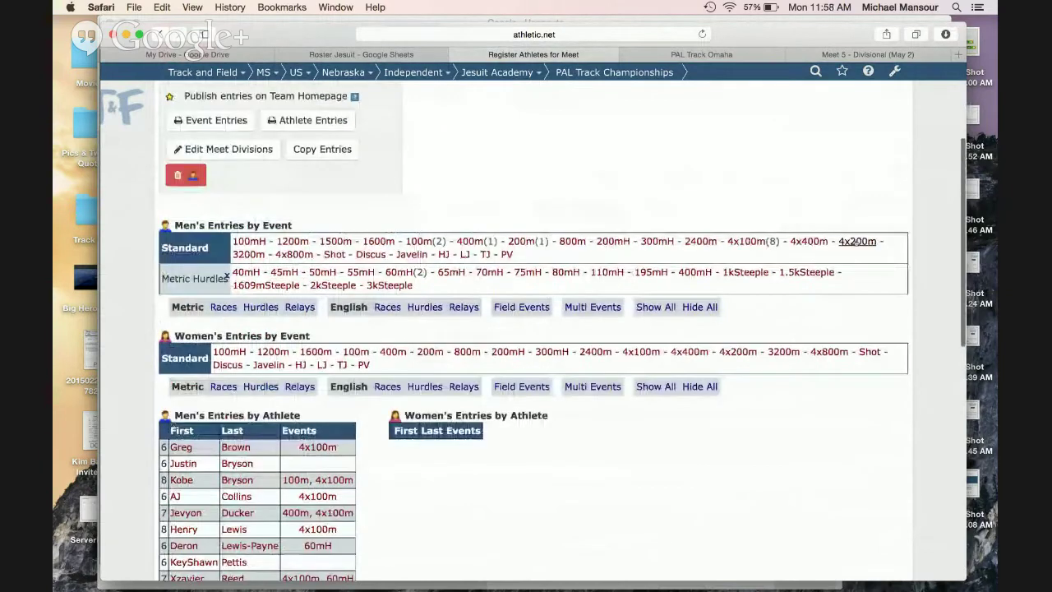
click(854, 242)
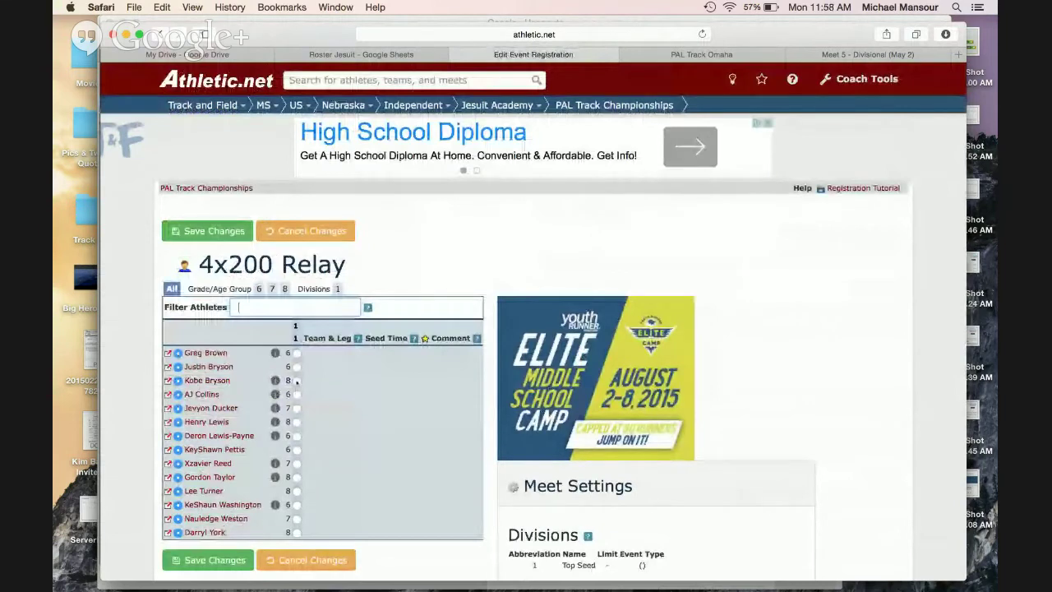
Step: Add the third-, fourth-, fifth- and ninth-listed athletes to the 4x200 Relay
click(297, 380)
click(296, 397)
click(296, 413)
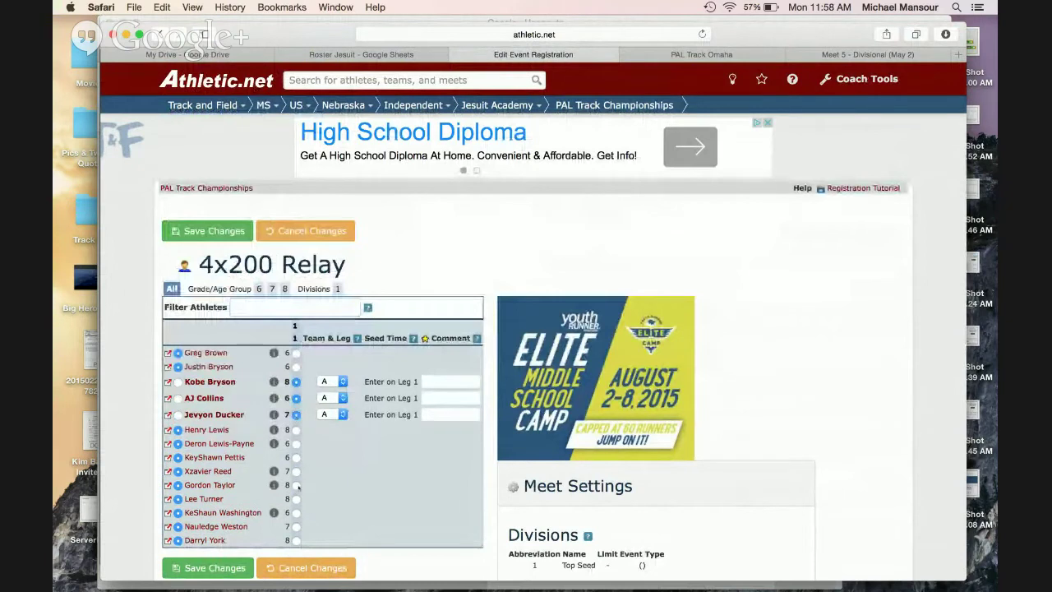
click(297, 471)
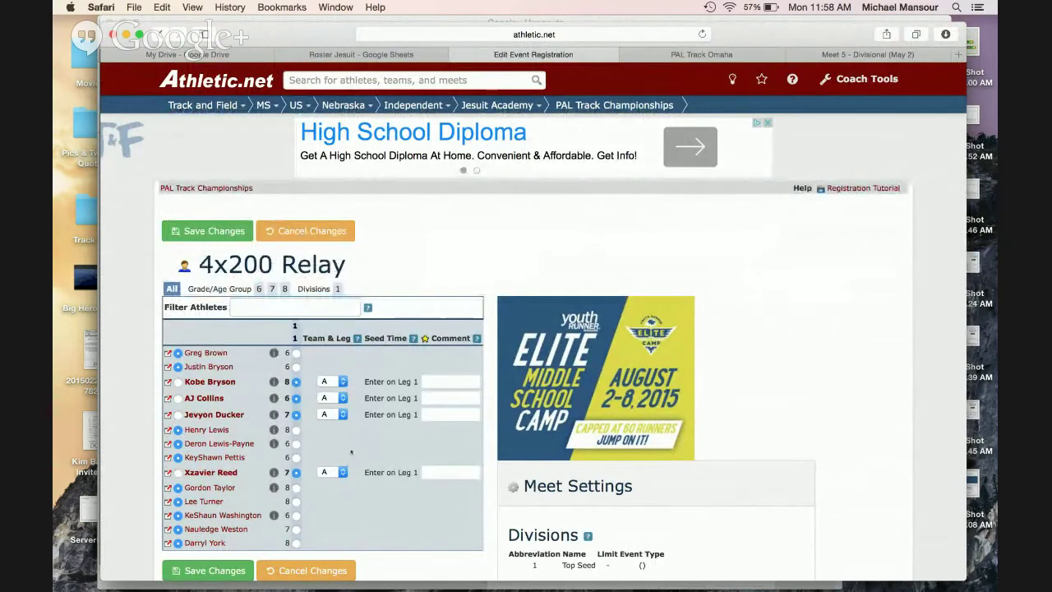
Step: Assign the four selected relay runners to legs A1, A2, A3 and A4 in list order, and activate the A1 runner's seed time field
click(340, 382)
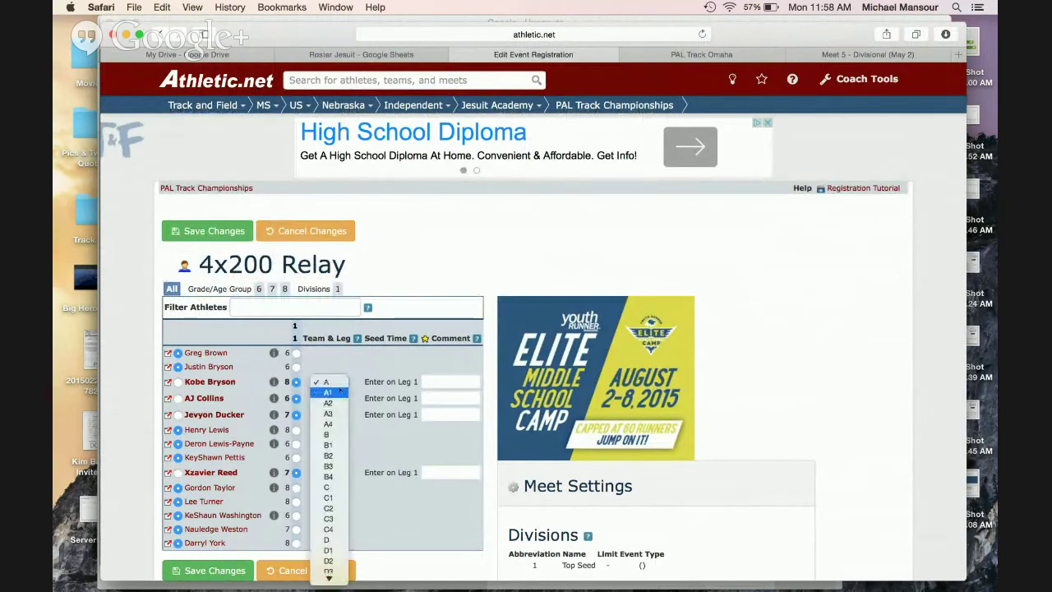
click(340, 392)
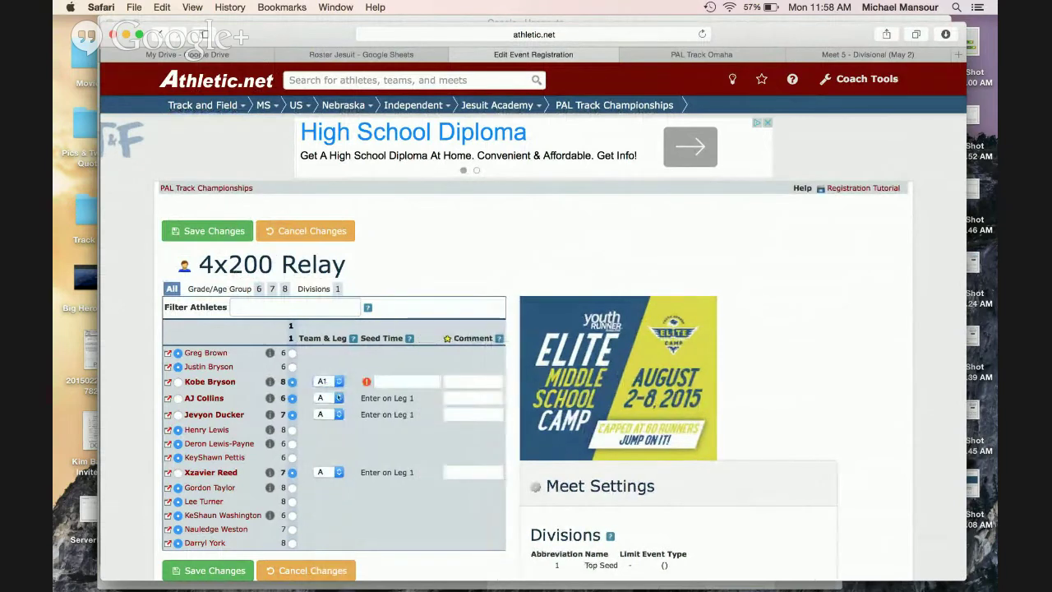
click(333, 399)
click(337, 418)
click(338, 415)
click(337, 447)
click(337, 473)
click(328, 515)
click(403, 382)
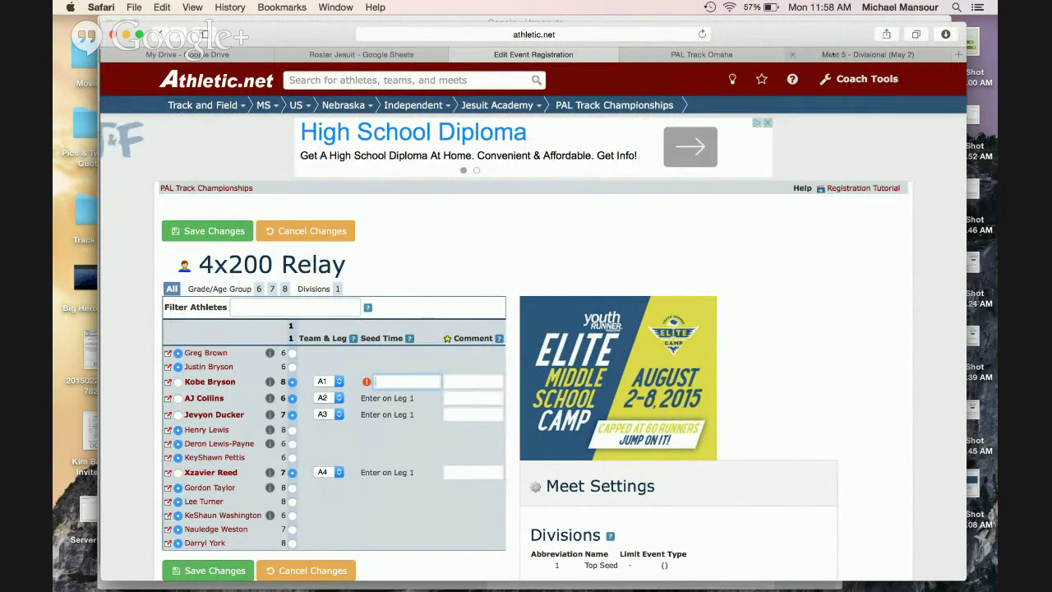
Step: On the PAL Track Omaha site, look up the 4x200 results in Meet 2 - Crossover's Boys Blackburn (April 11) sheet
click(745, 52)
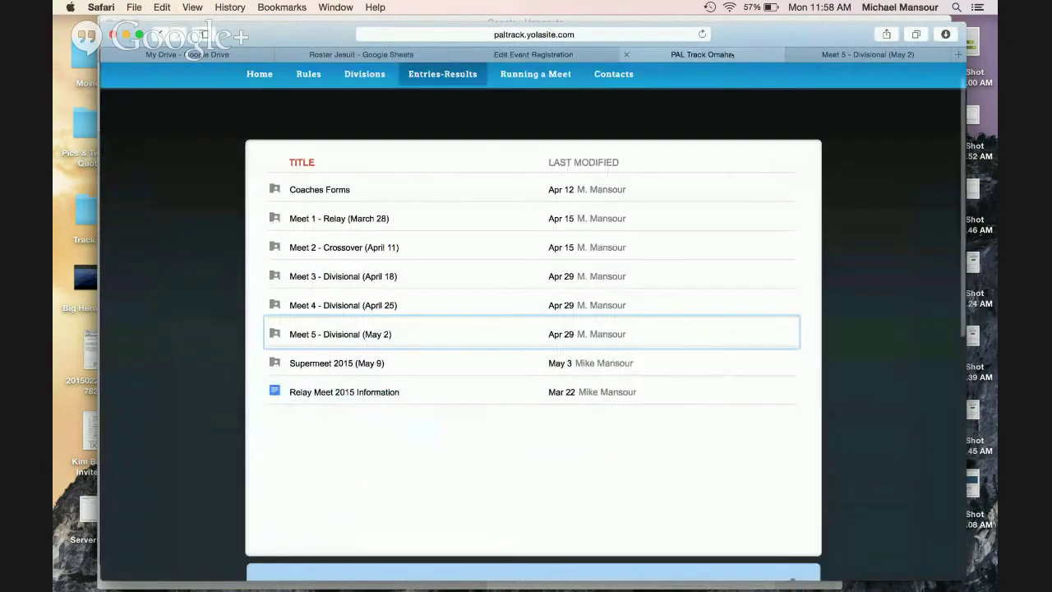
click(349, 247)
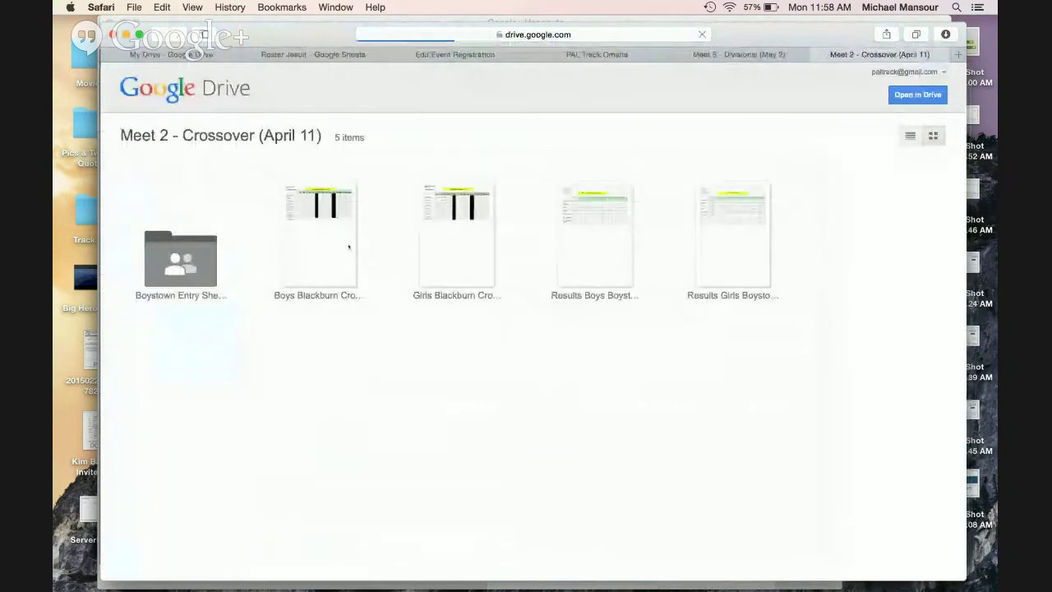
click(304, 244)
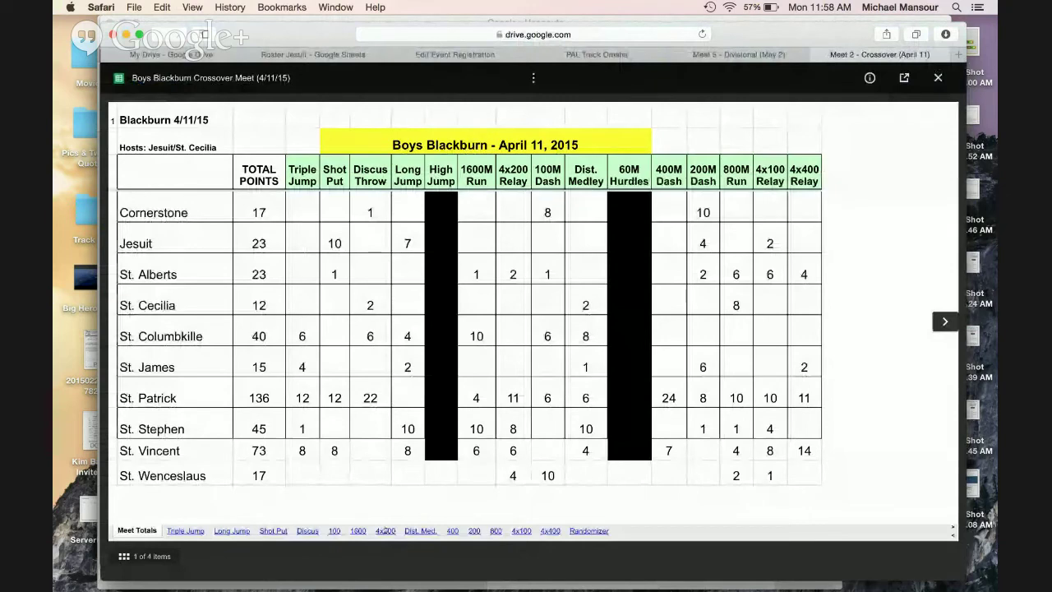
click(385, 530)
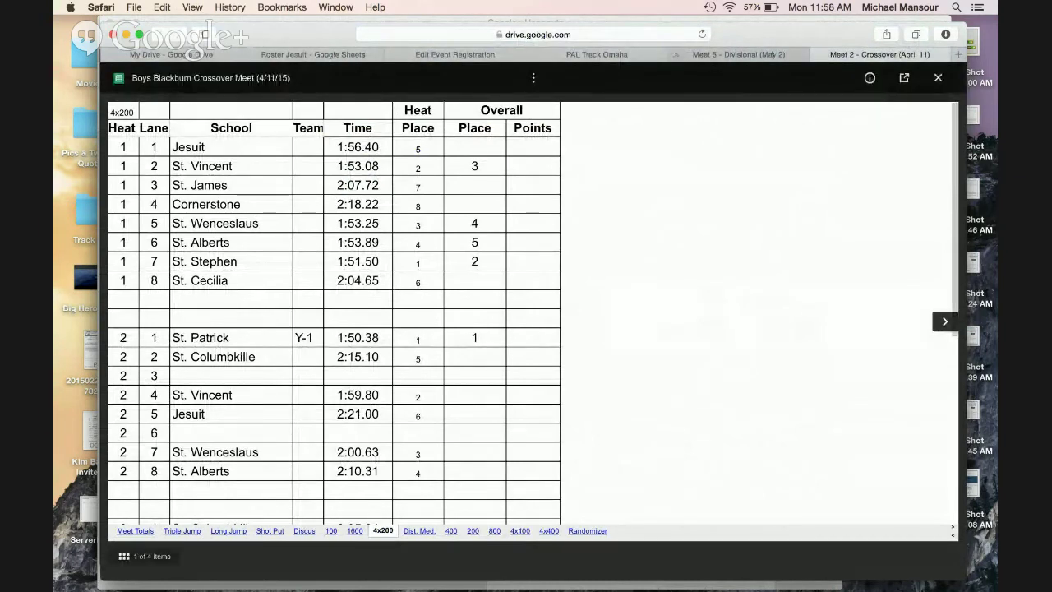
Step: Look up Jesuit's 4x200 times in Meet 4 - Divisional (April 25)'s Results 2015 Roncalli - Boys.pdf
click(572, 54)
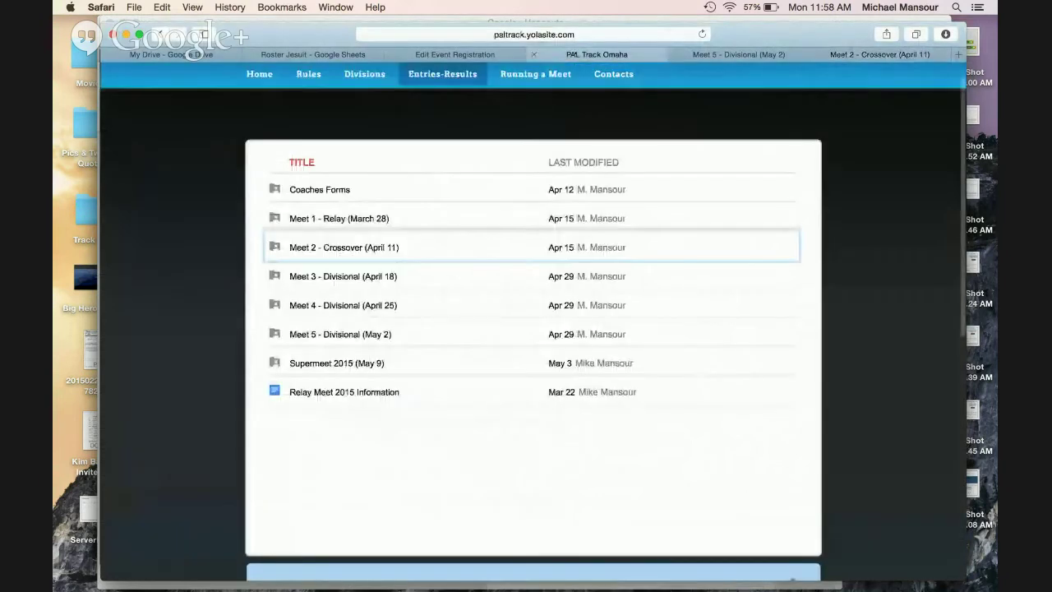
click(342, 305)
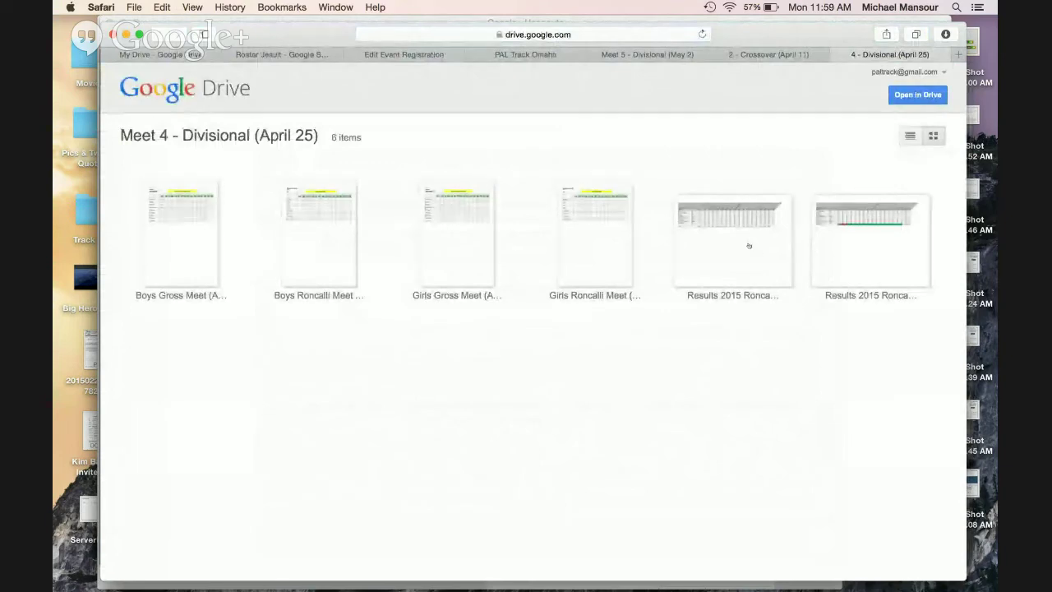
click(749, 246)
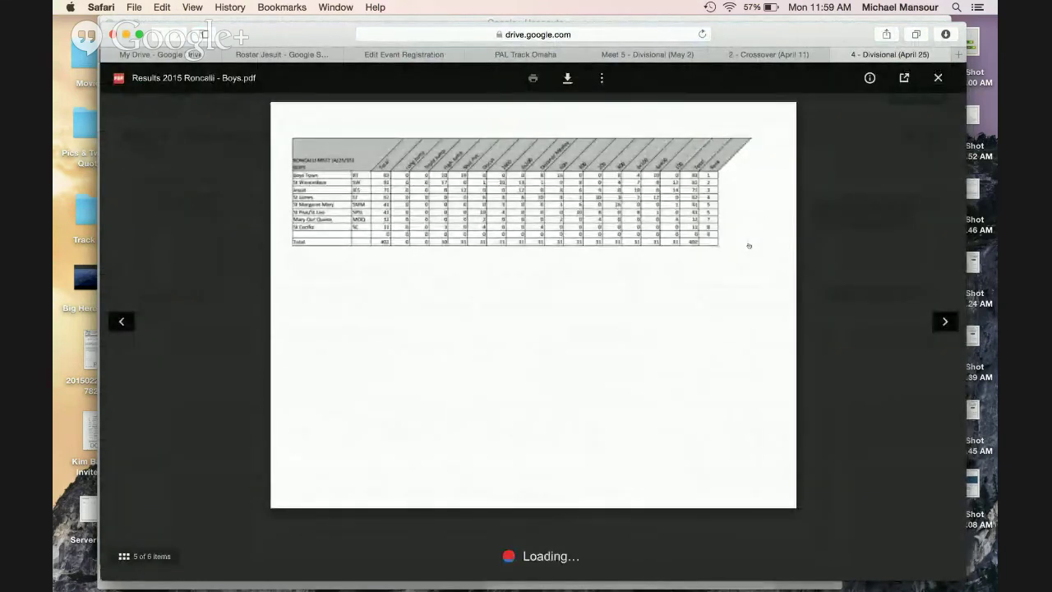
scroll(537, 301, down, 7)
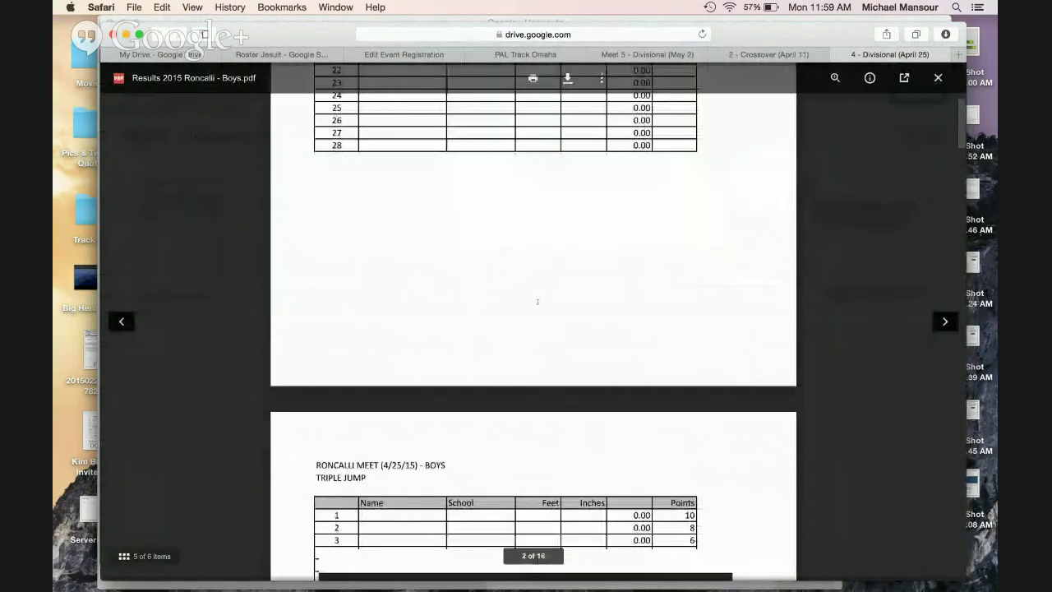
scroll(538, 302, down, 15)
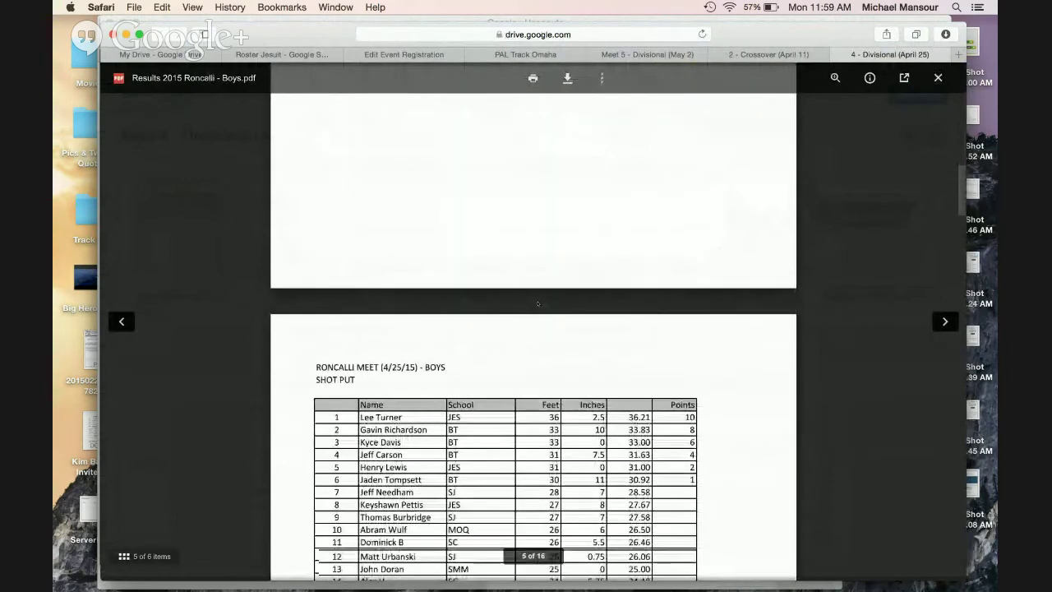
scroll(538, 304, down, 5)
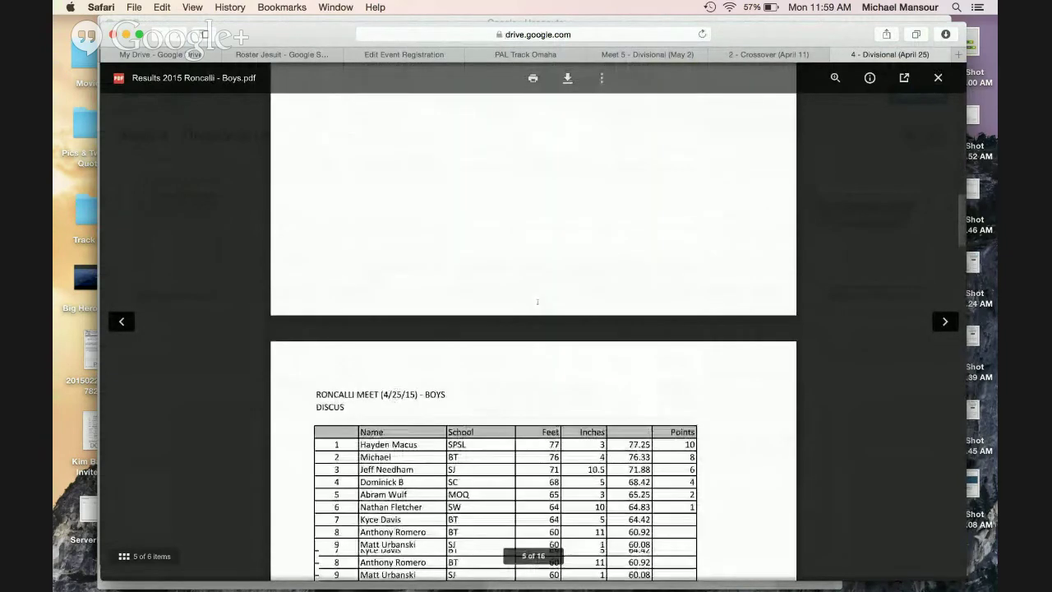
scroll(537, 302, down, 15)
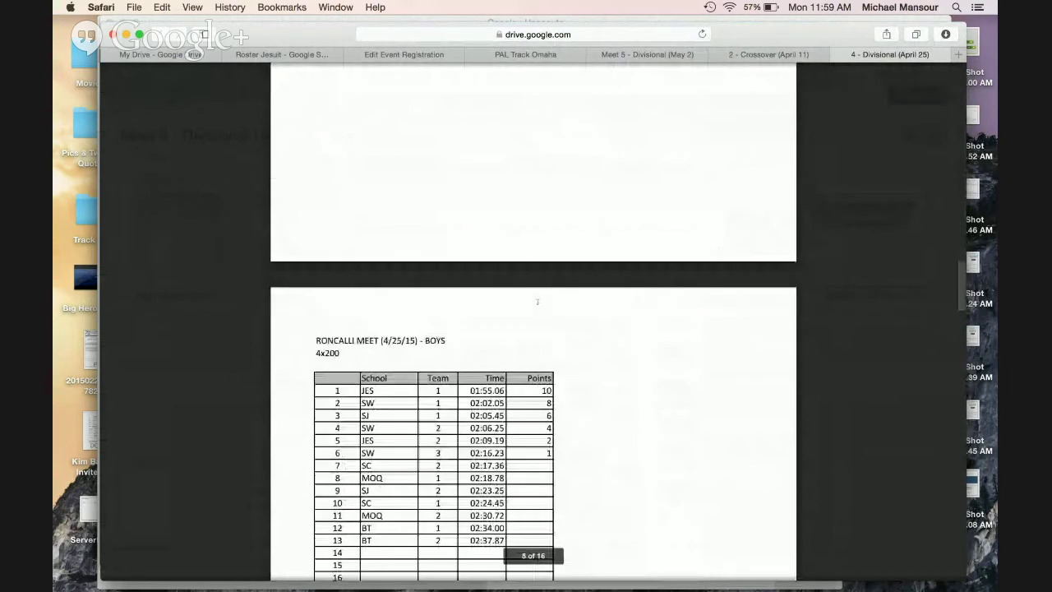
scroll(538, 301, down, 1)
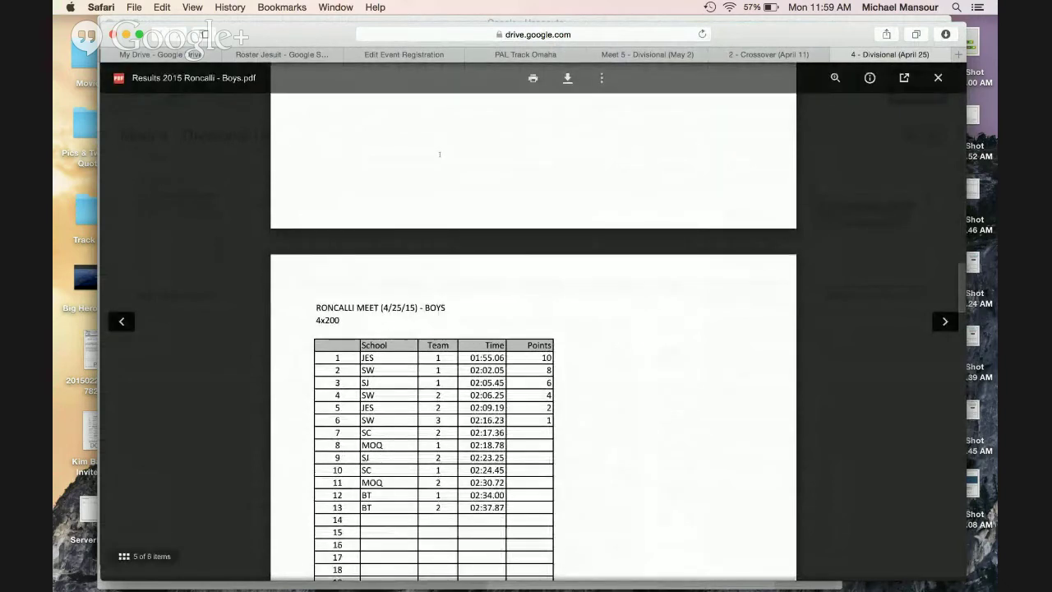
Step: Recheck the Meet 2 4x200 results and look up the 4x200 results in the Meet 5 - Divisional (May 2) sheet
click(768, 54)
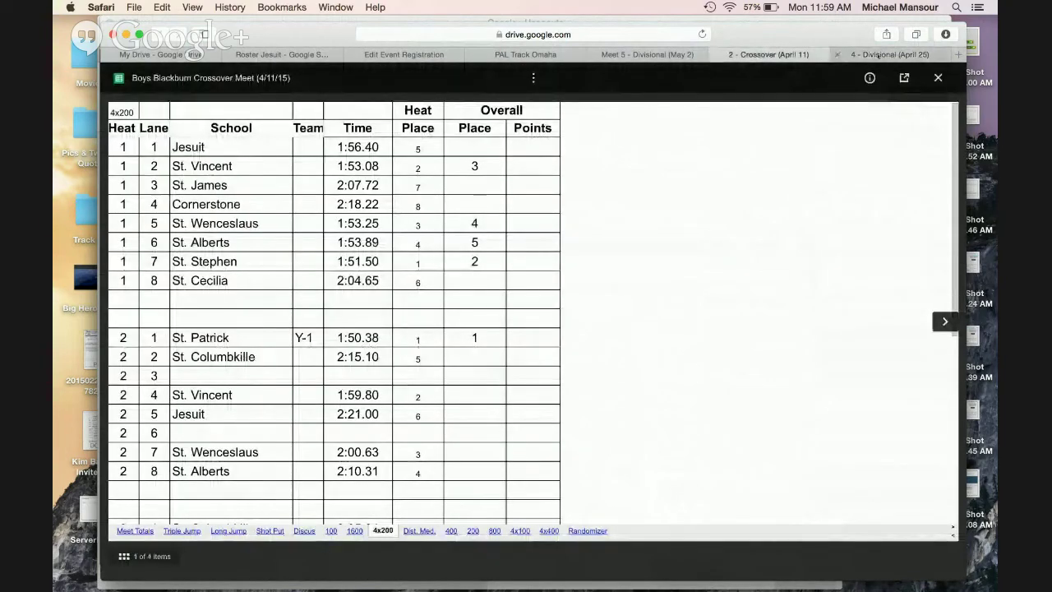
click(626, 55)
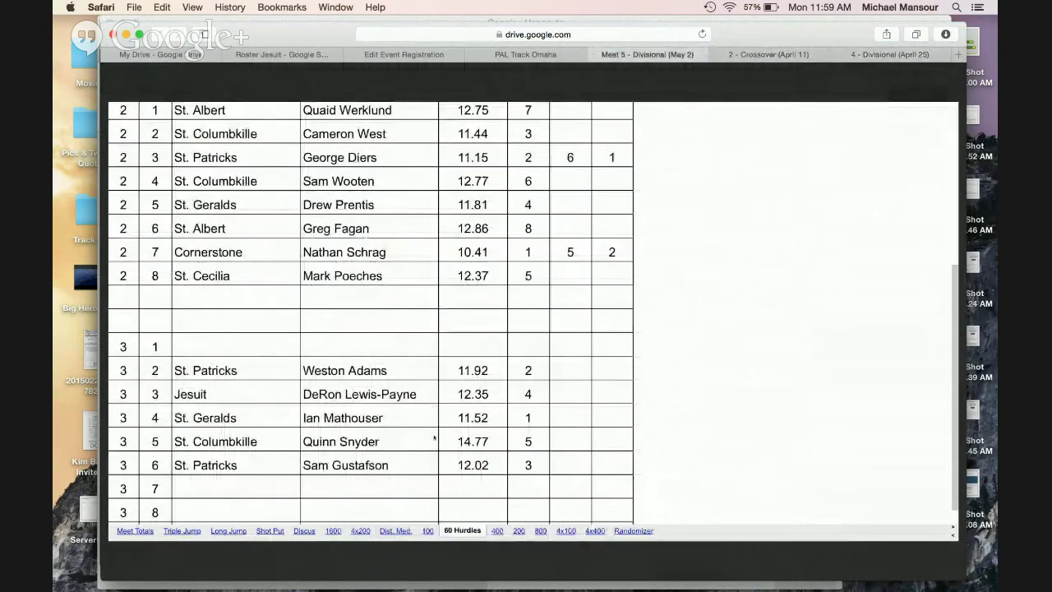
click(359, 530)
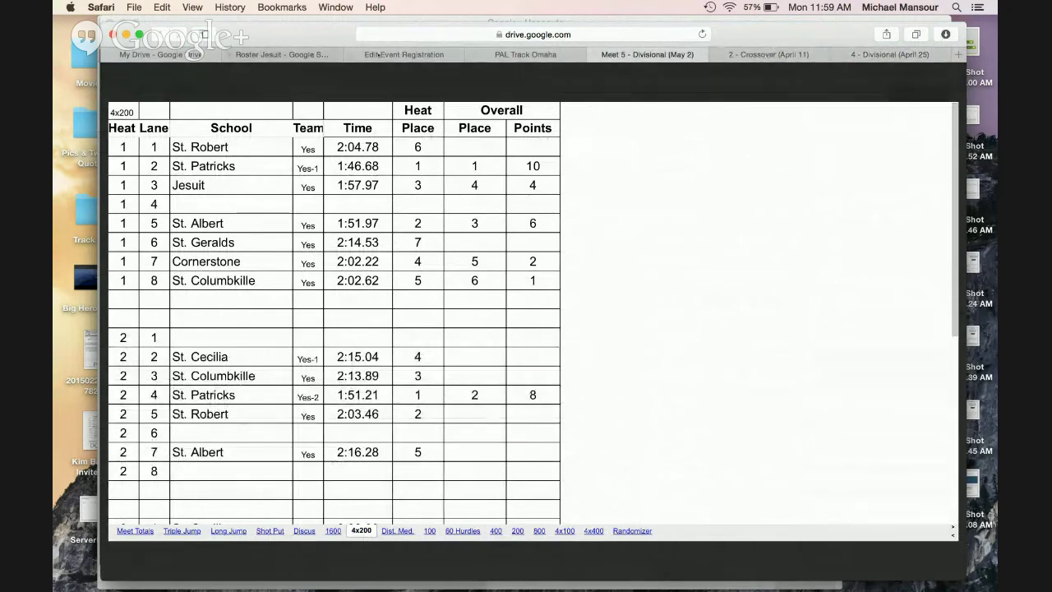
Step: Look up the 4x200 results in Meet 1 - Relay (March 28)'s Red Boys Relay Meet sheet
click(540, 55)
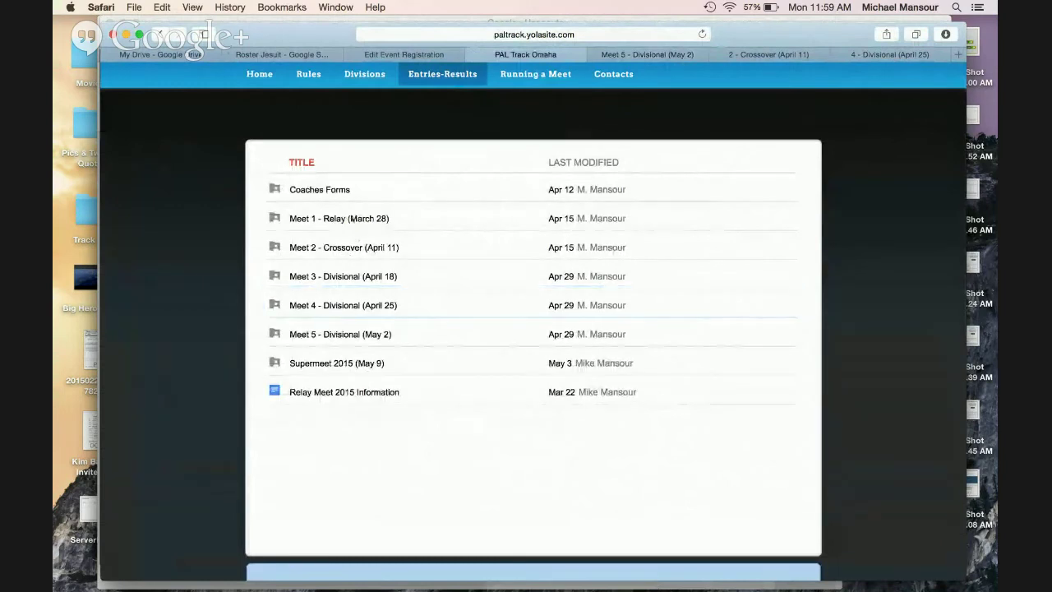
click(294, 222)
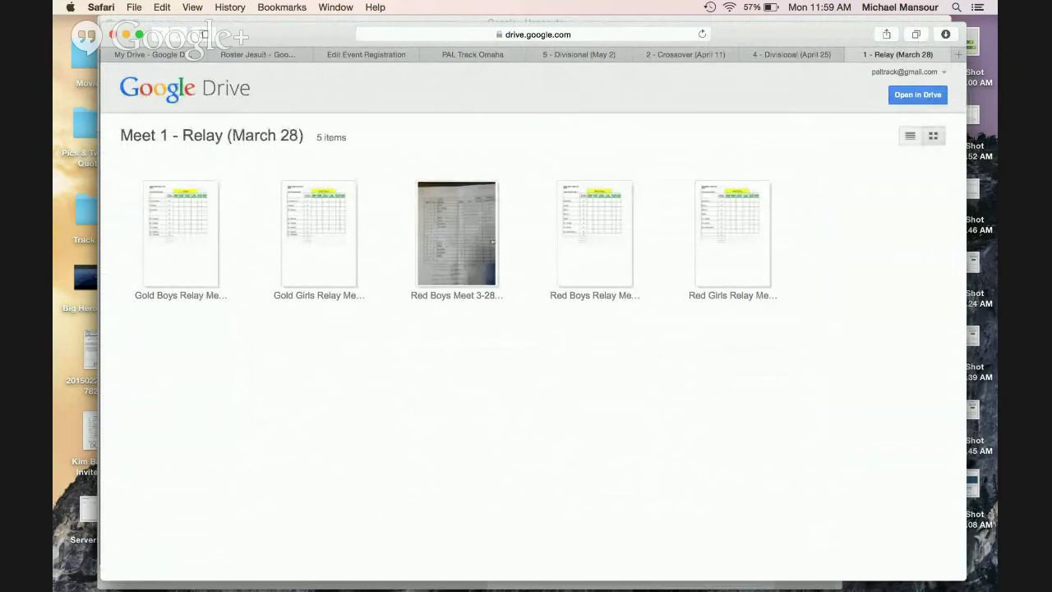
click(465, 238)
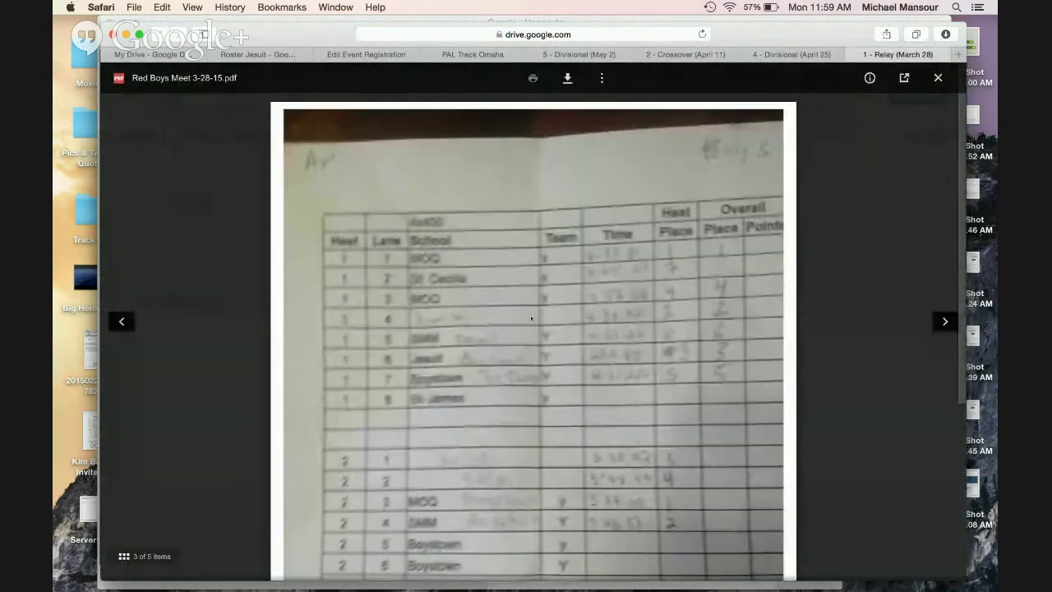
click(937, 77)
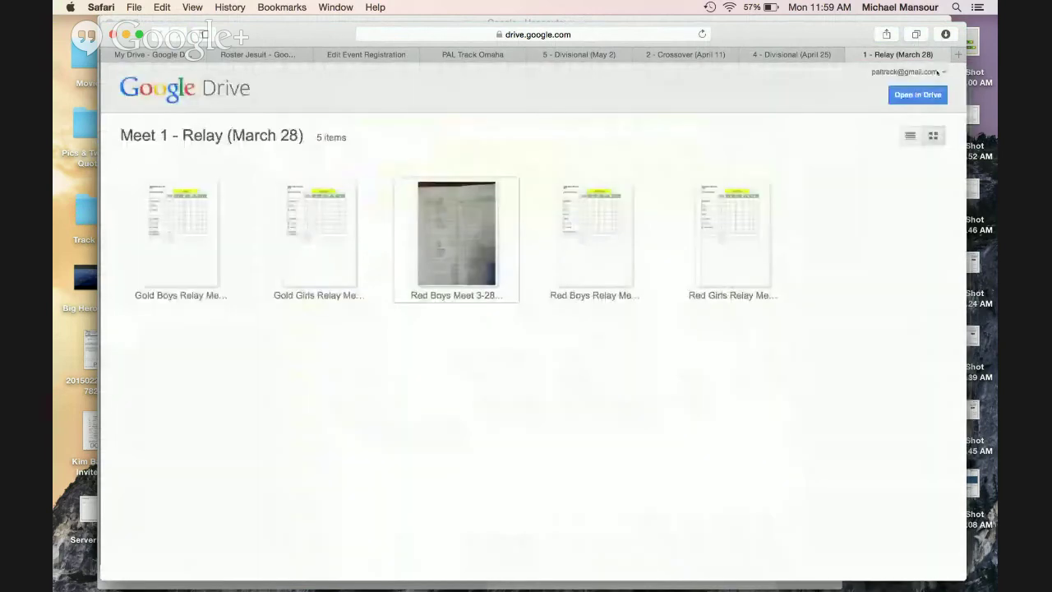
click(593, 238)
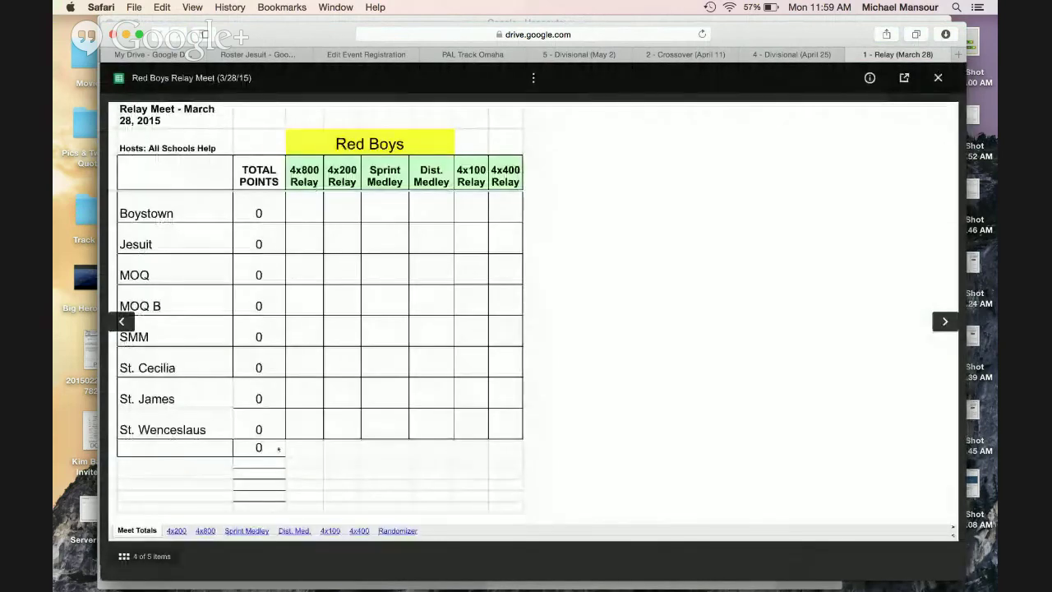
click(176, 529)
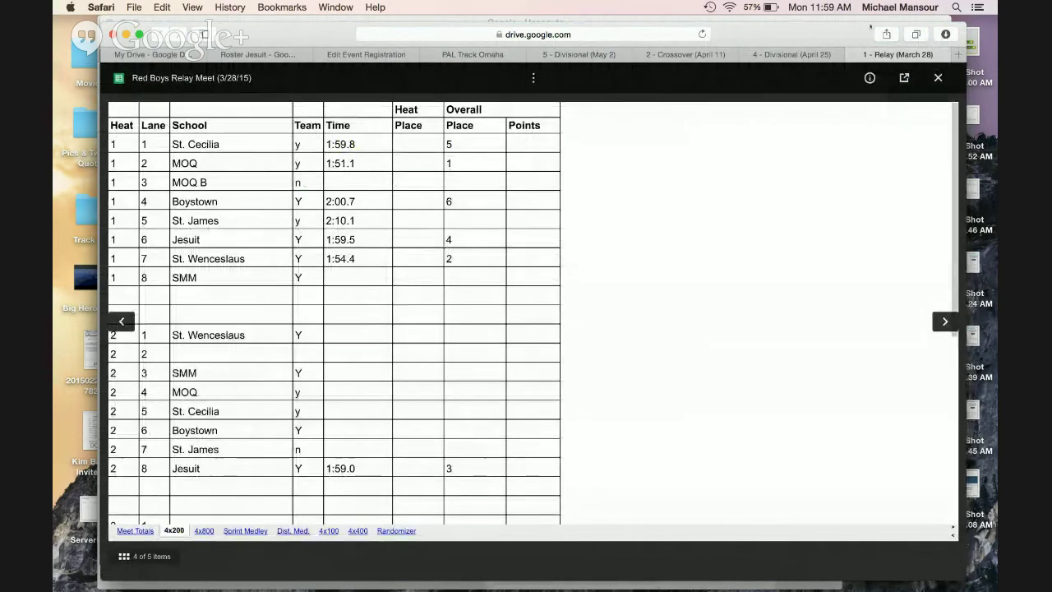
Step: Recheck Jesuit's team 1 time in the Roncalli 4x200 results and enter 1:55.06 as the A relay's seed time in the 4x200 registration
click(791, 55)
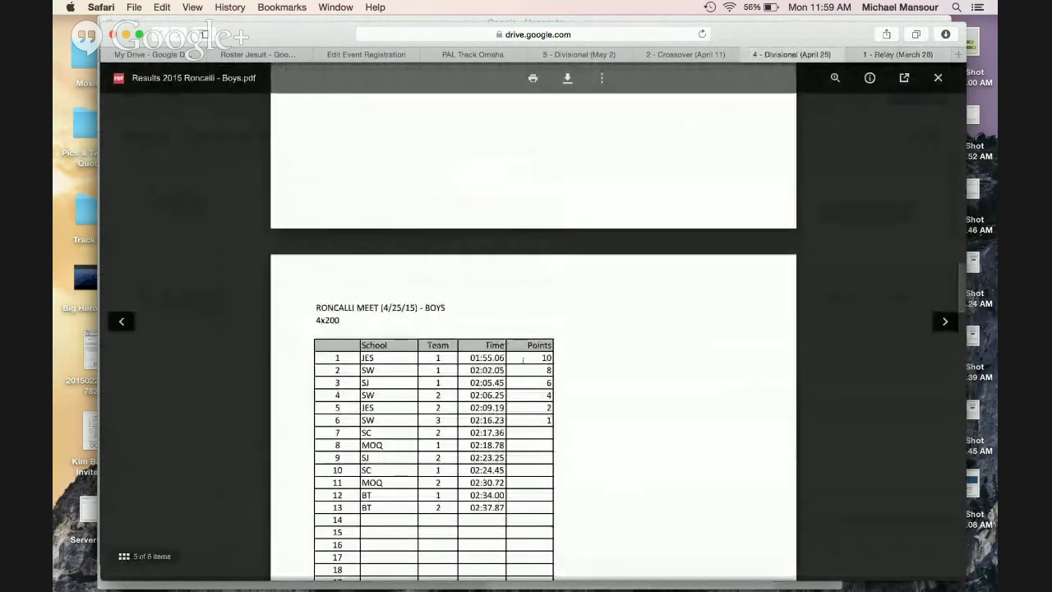
click(488, 54)
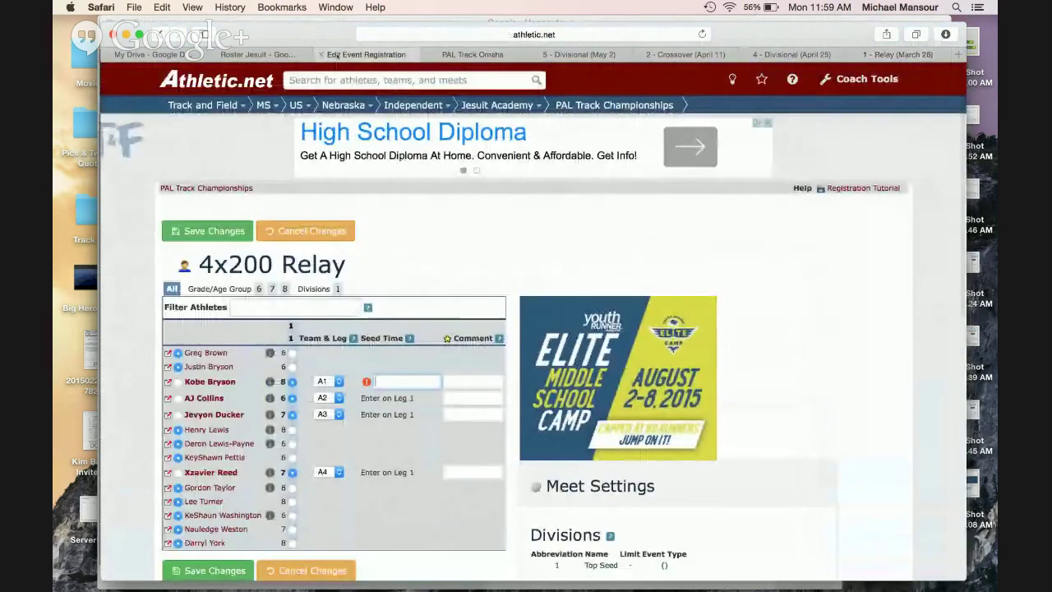
click(365, 54)
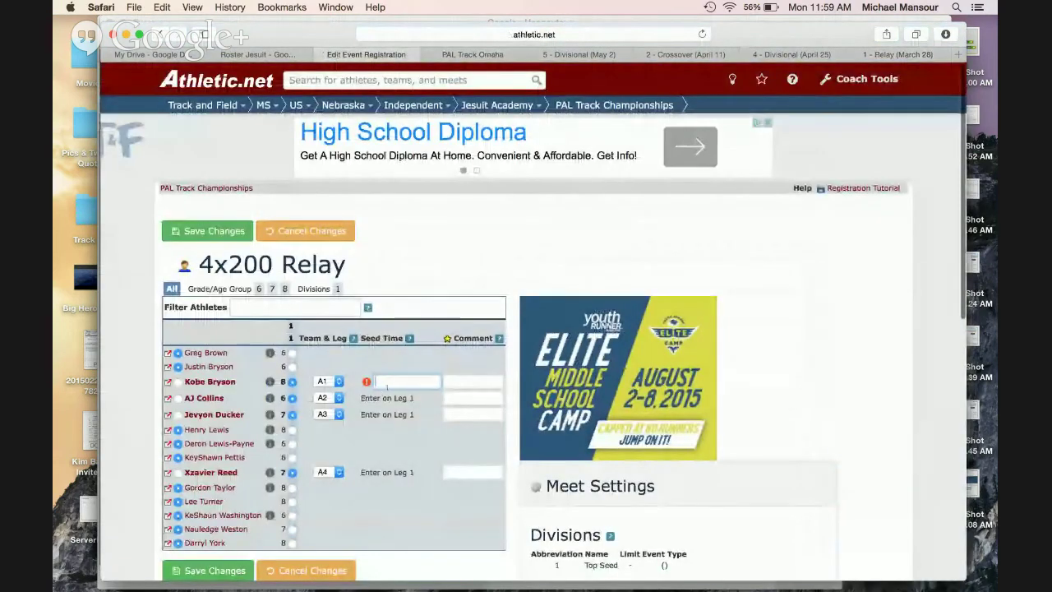
text(1)
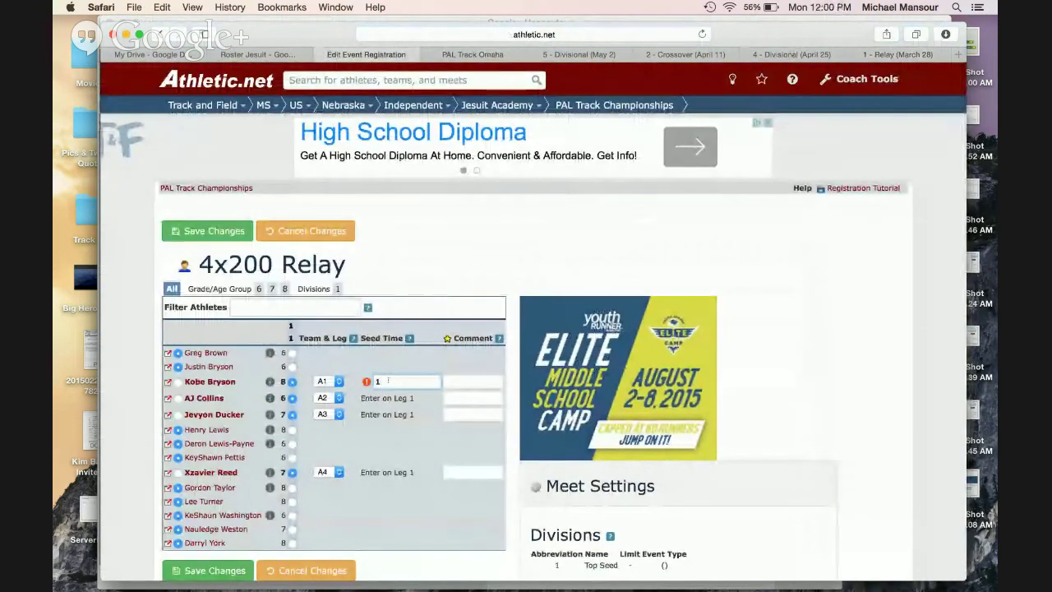
text(:55.06)
Step: Add the sixth-, tenth-, twelfth- and fourteenth-listed athletes to the 4x200 Relay as four more runners
scroll(513, 414, down, 2)
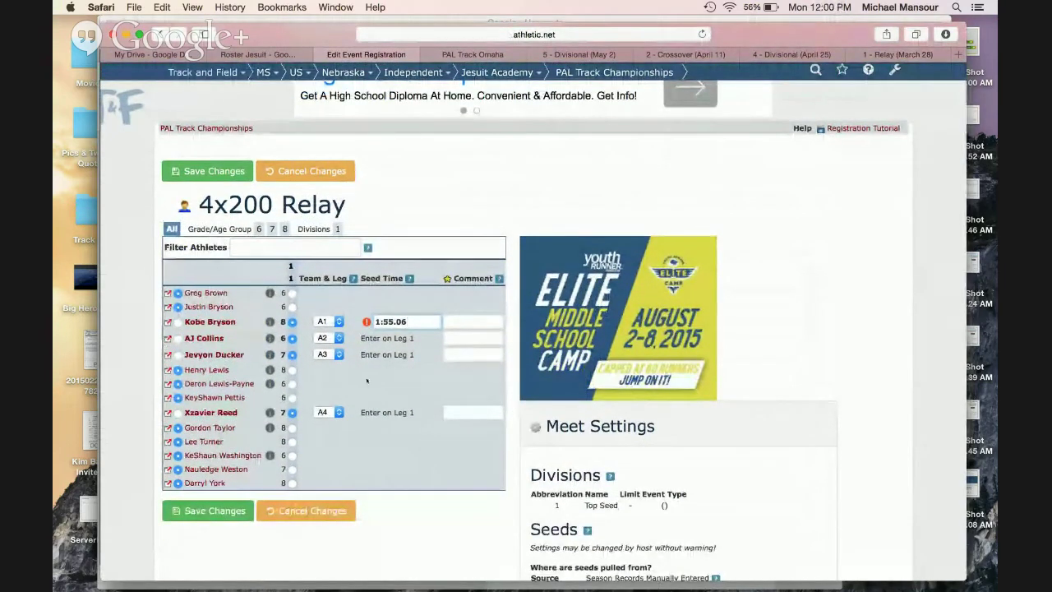
click(292, 369)
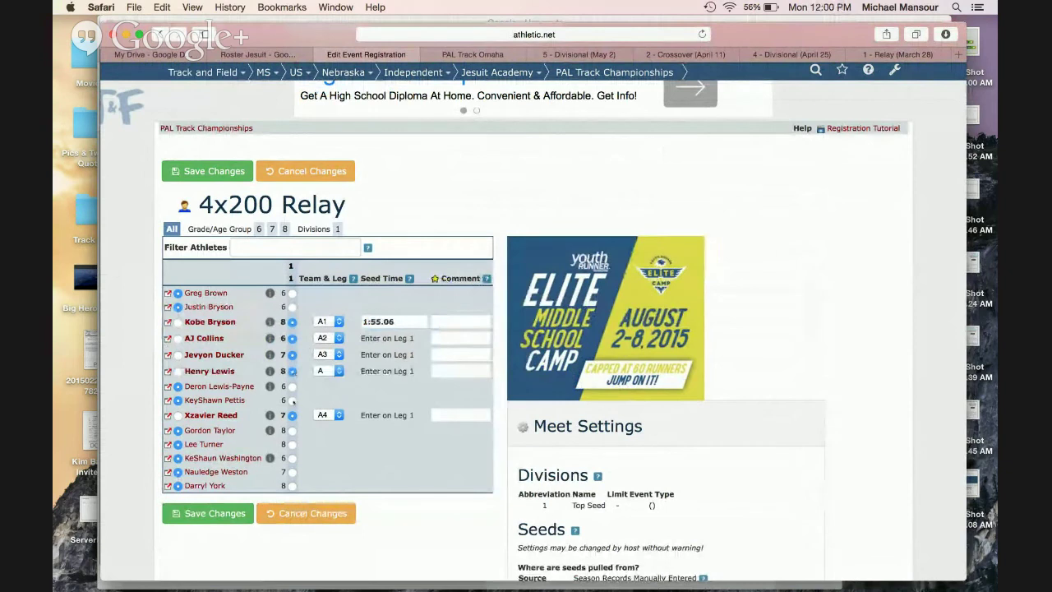
click(291, 458)
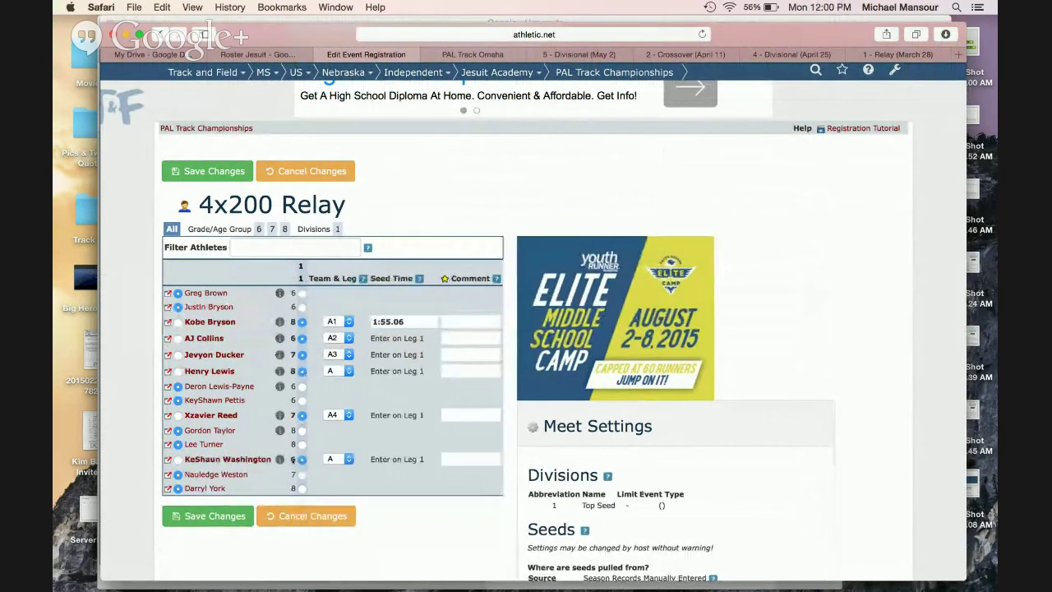
click(302, 431)
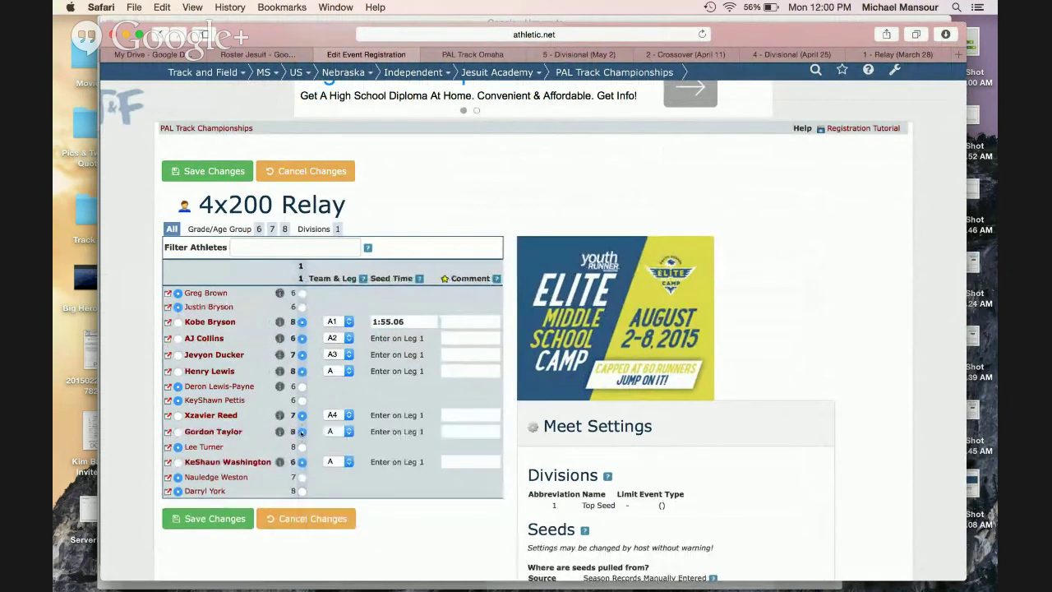
click(302, 491)
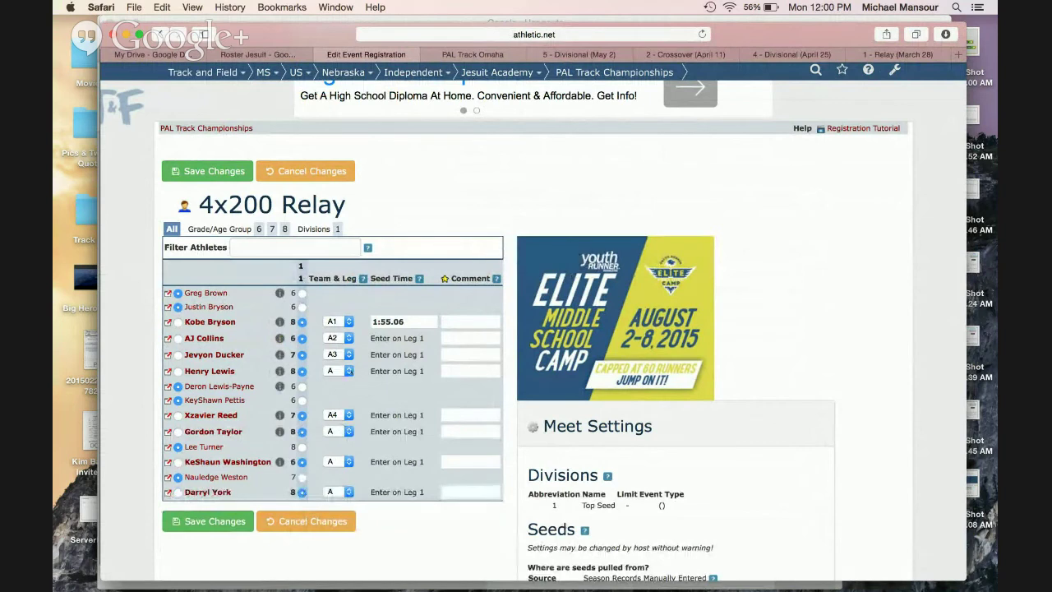
Step: Assign the four unassigned 4x200 Relay runners to legs B1, B2, B3 and B4 in list order and save without a B relay seed time
click(349, 370)
click(345, 433)
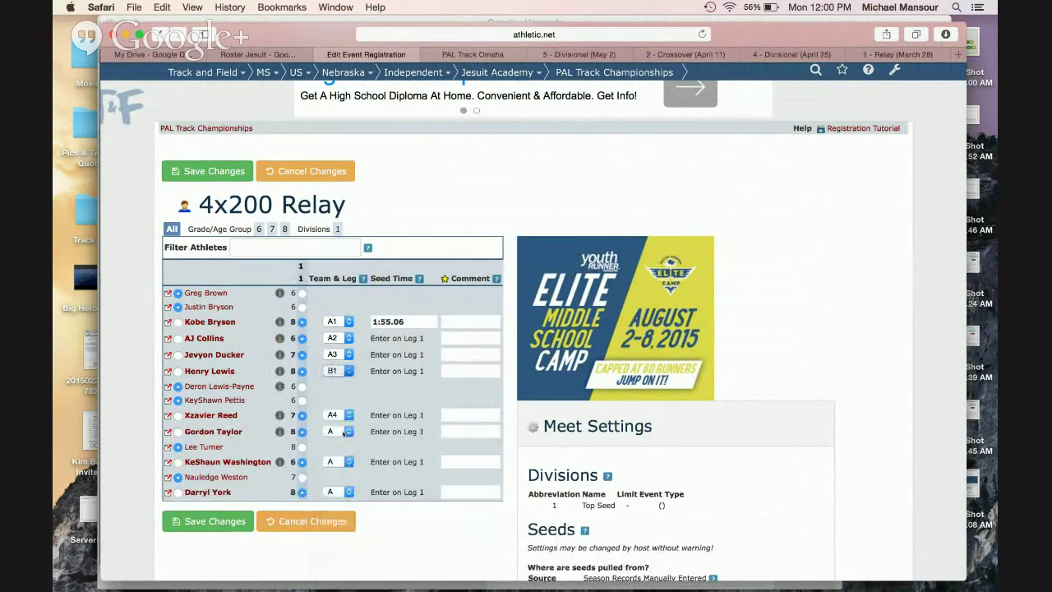
click(344, 432)
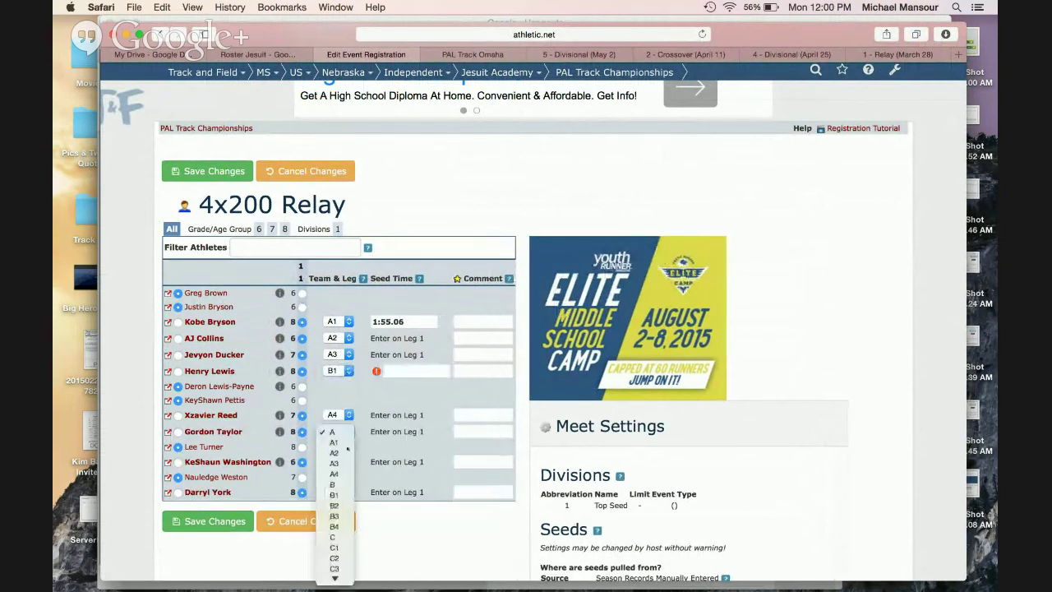
click(344, 505)
click(347, 461)
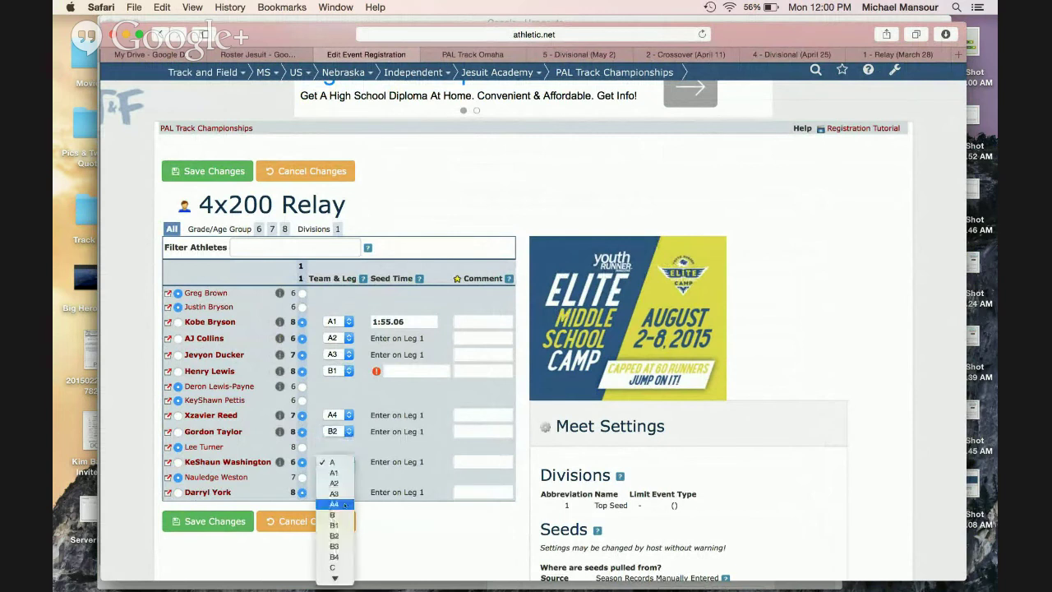
click(344, 545)
click(348, 492)
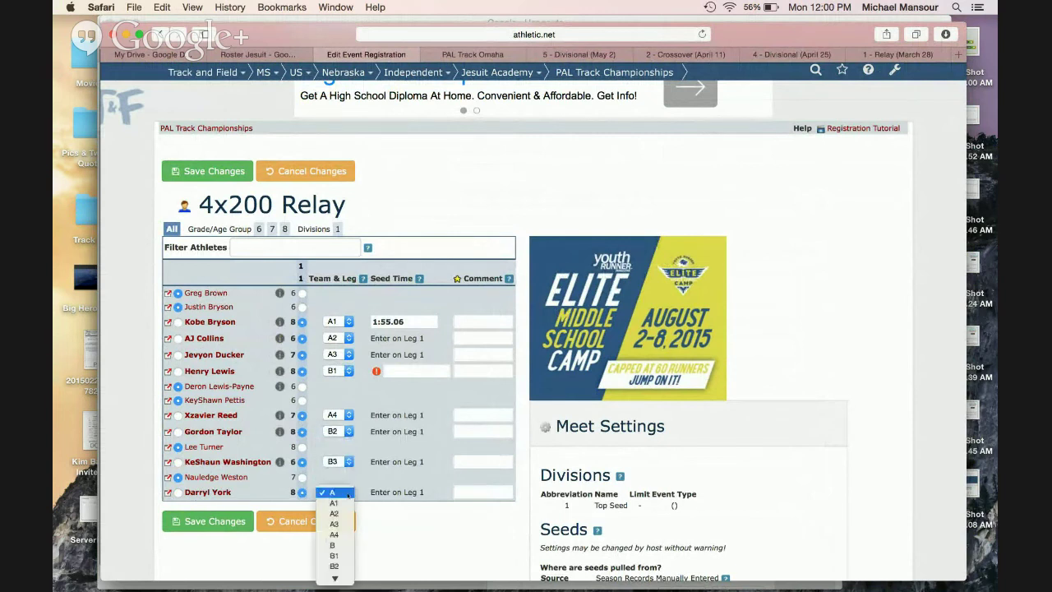
mouse_move(344, 573)
click(345, 524)
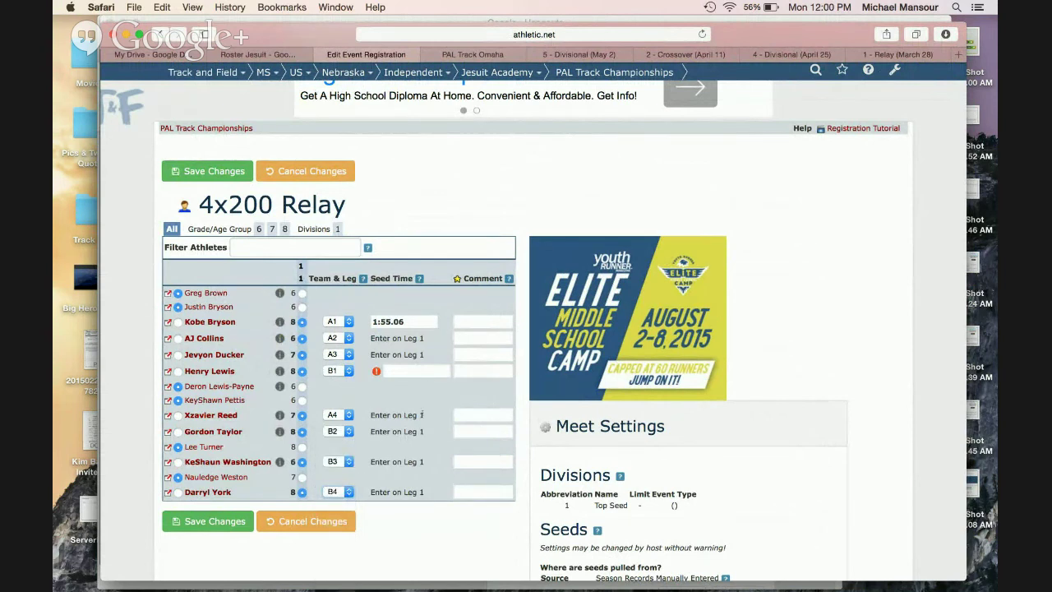
click(227, 524)
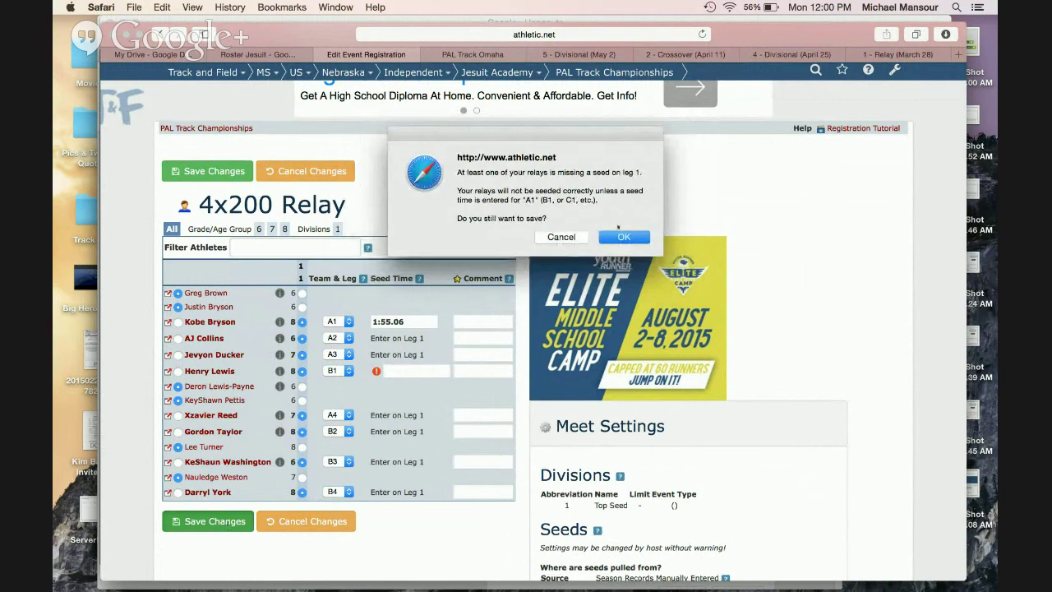
click(624, 237)
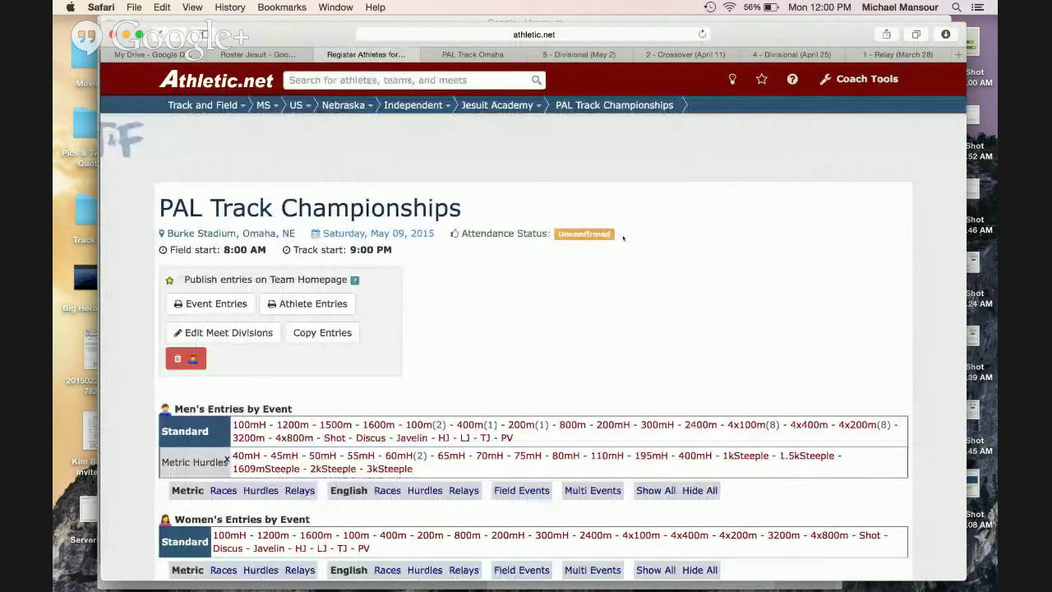
Step: Review the meet's entries by event and by athlete, and show all event categories under Women's Entries by Event
scroll(623, 236, down, 5)
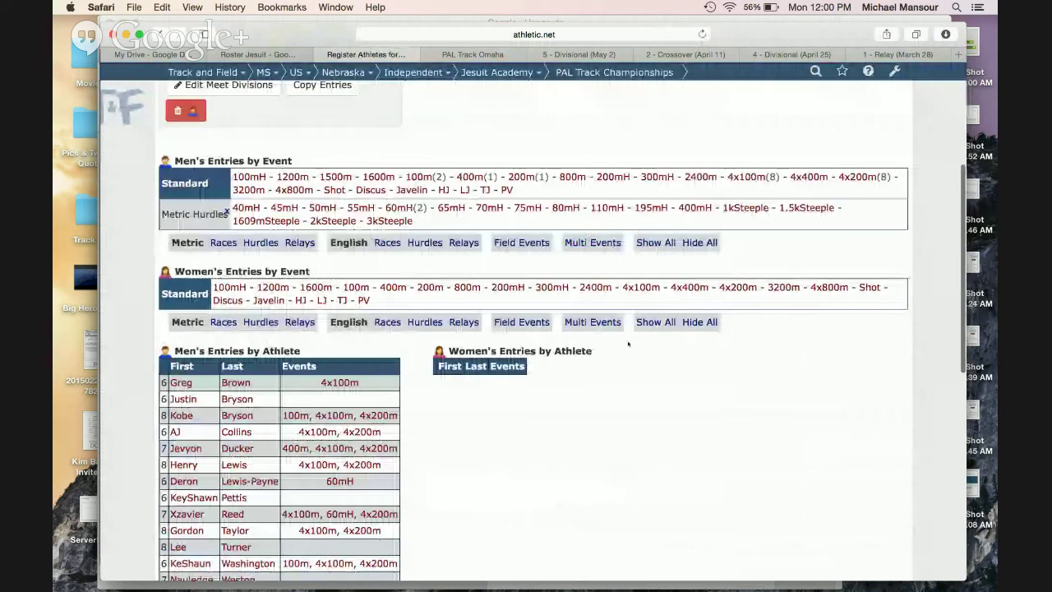
scroll(628, 344, down, 5)
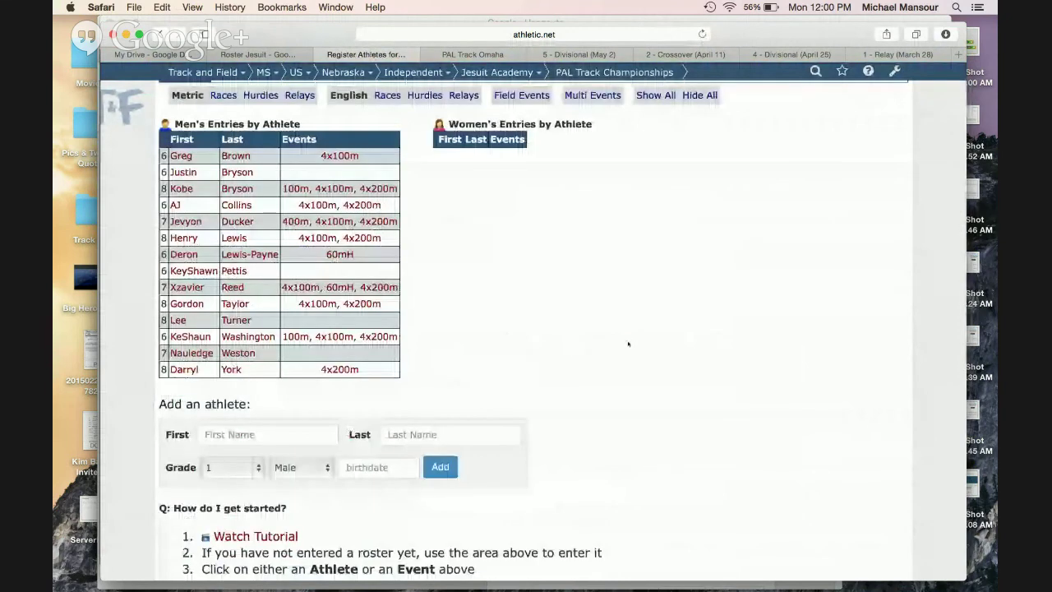
scroll(628, 343, up, 6)
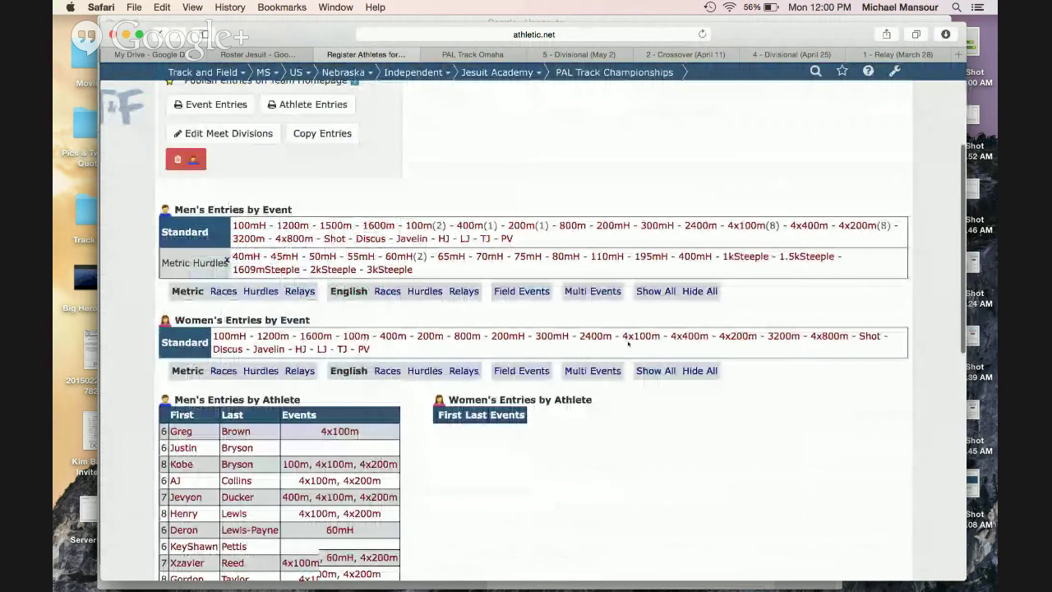
scroll(627, 344, up, 5)
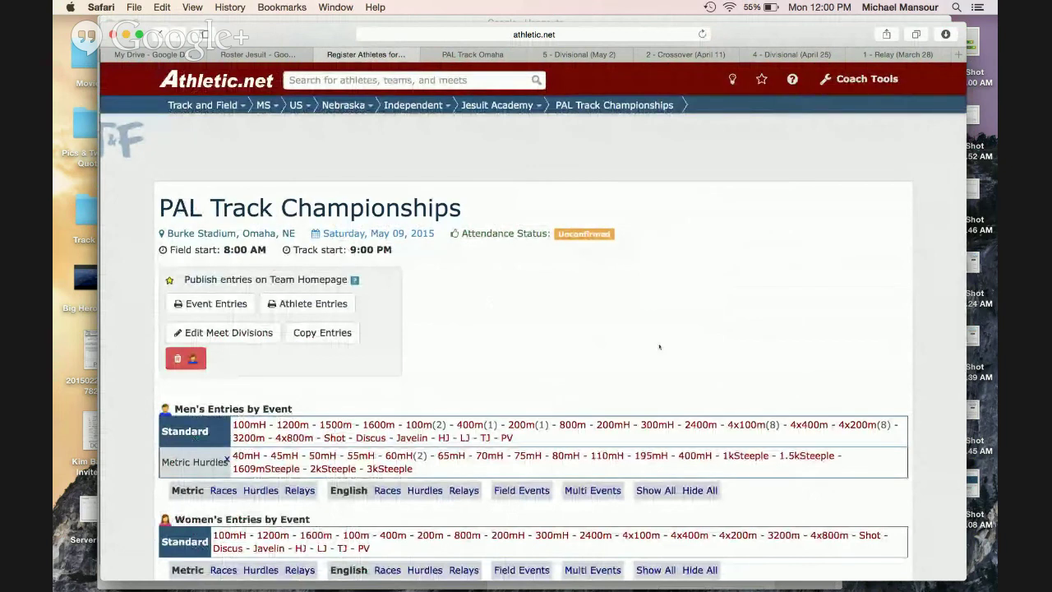
click(649, 569)
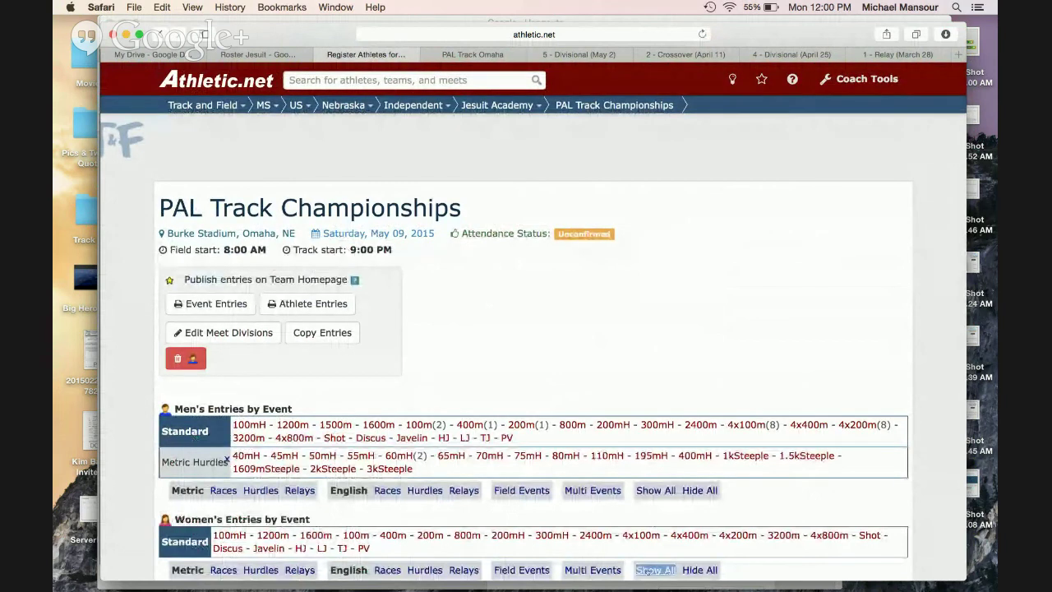